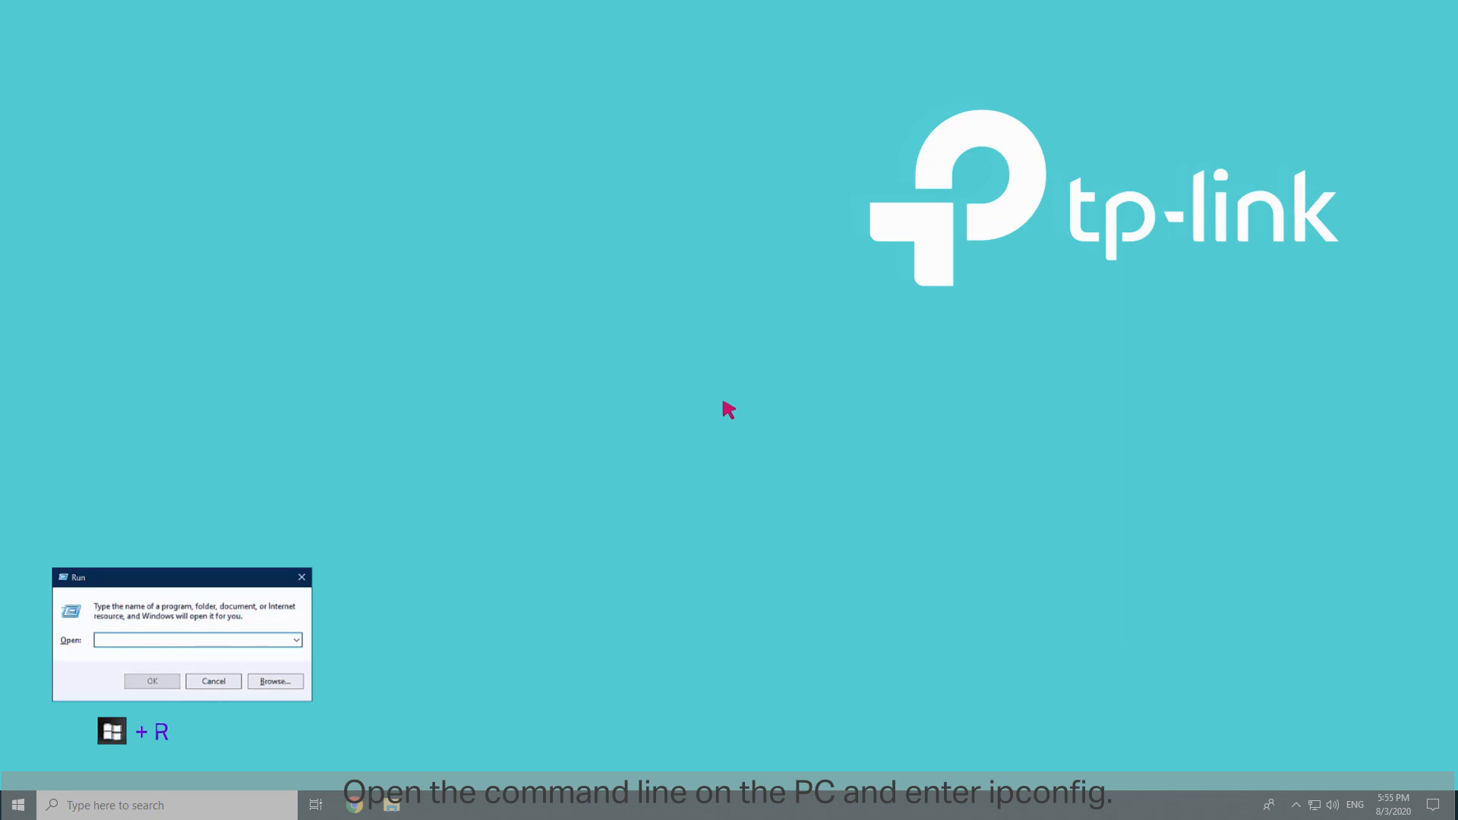
Step: Open a command prompt and run ipconfig to look up the PC's default gateway
{"action": "left_click", "coordinate": [105, 644]}
{"action": "type", "text": "cmd"}
{"action": "key", "text": "Return"}
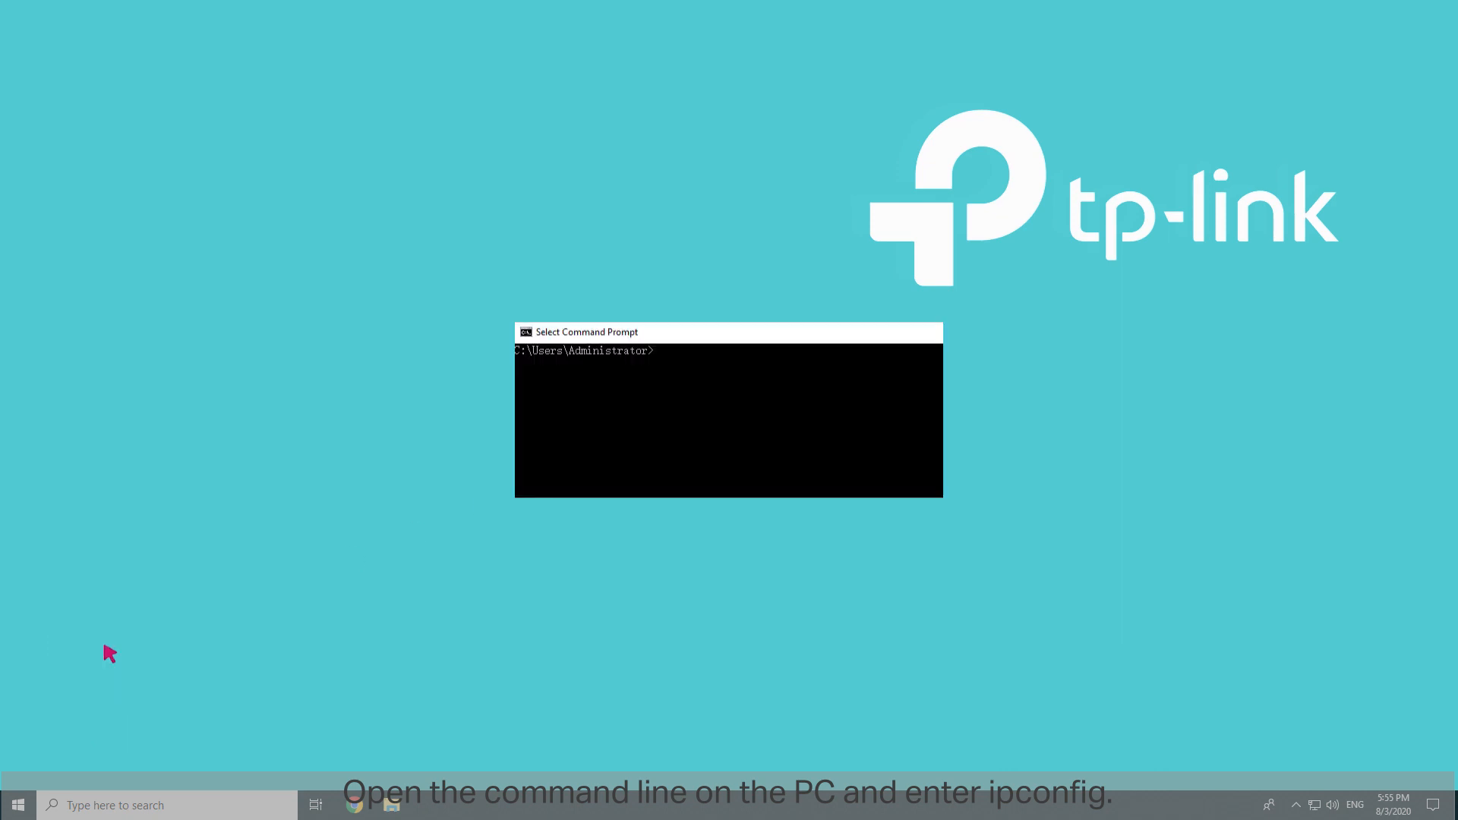
{"action": "type", "text": "ipconfig"}
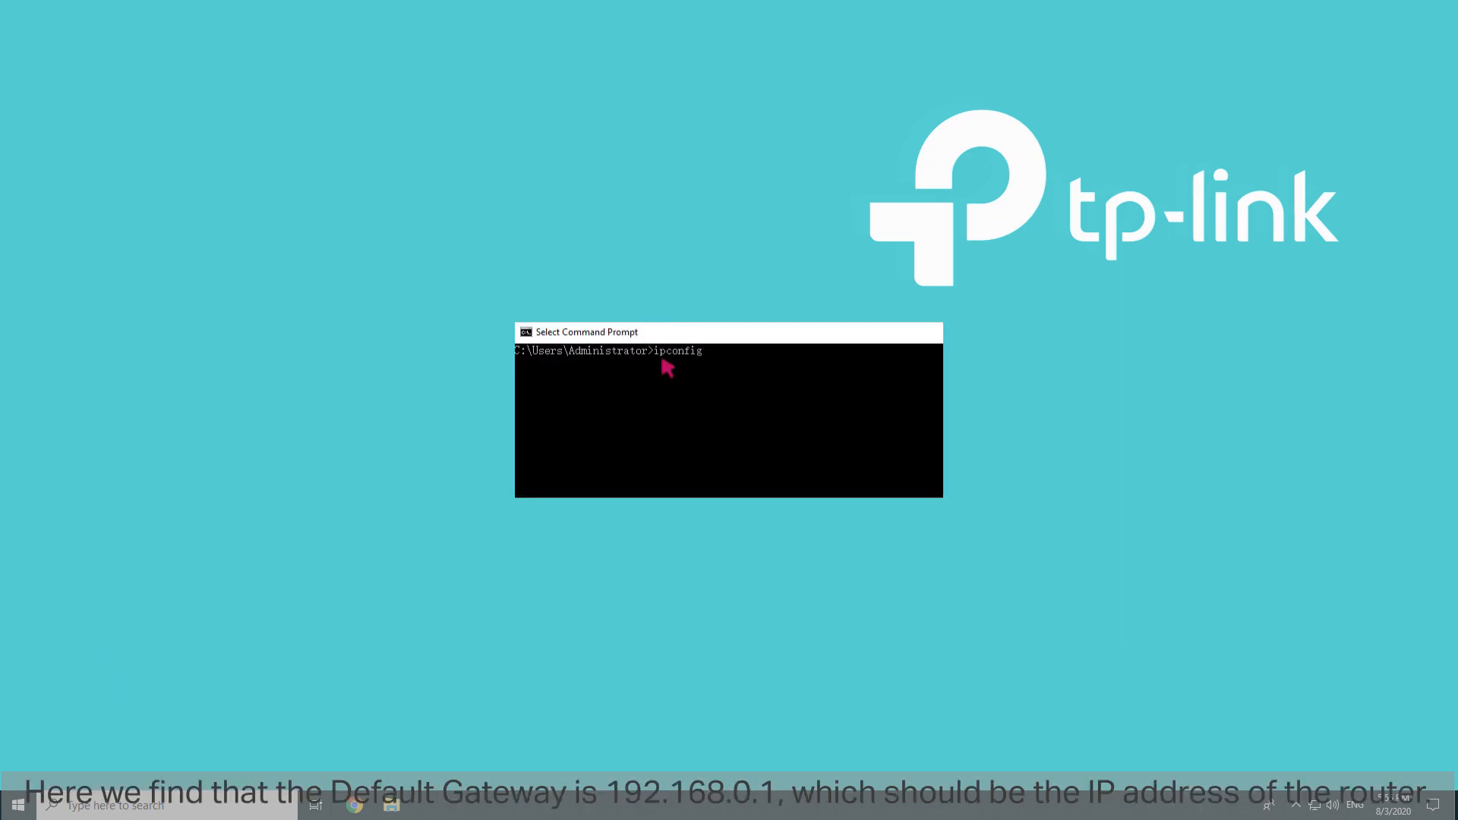
{"action": "key", "text": "Return"}
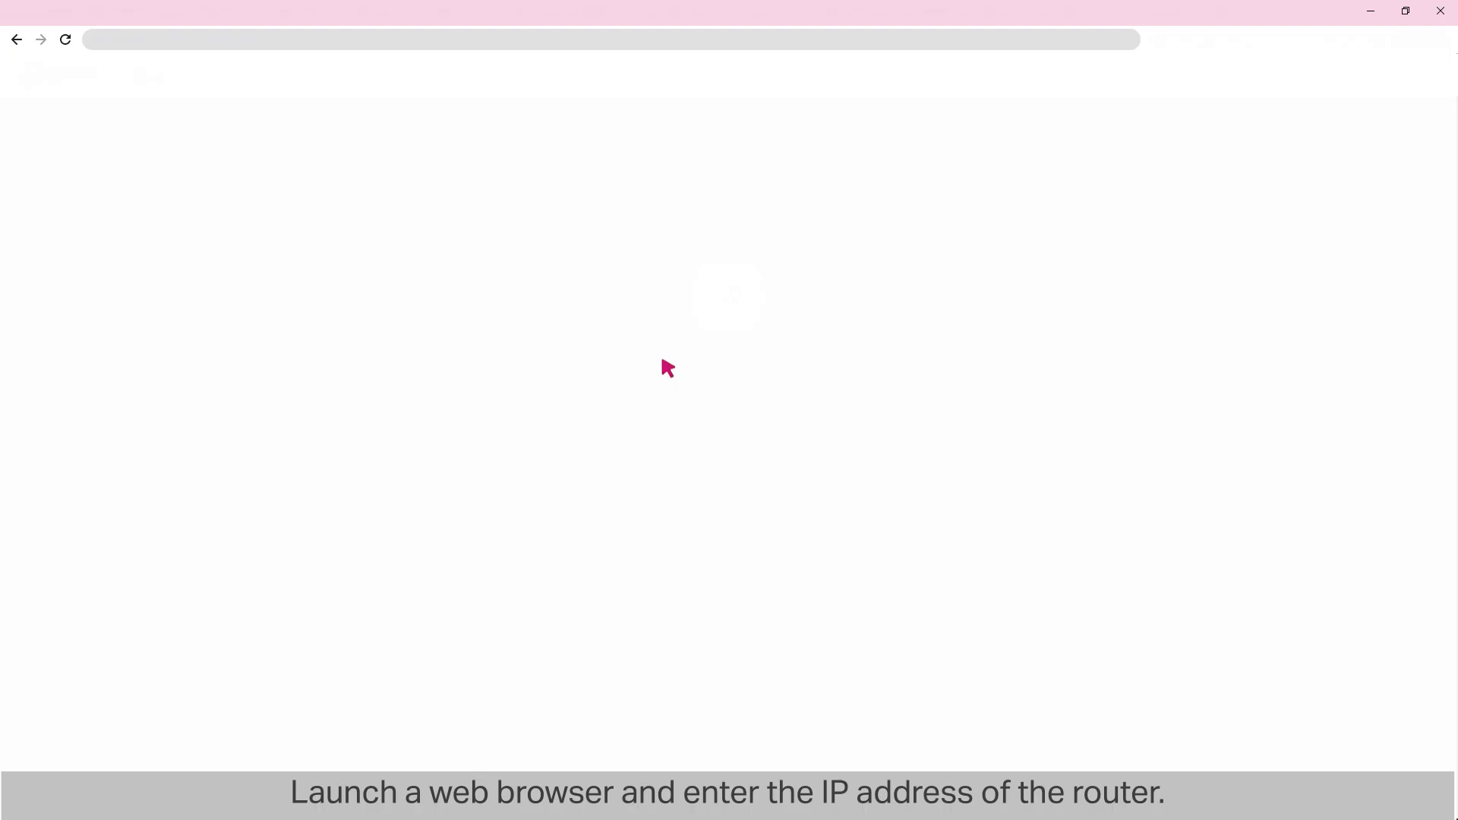
Step: Open the router's web page at 192.168.0.1 in a browser and log in with the username admin and the account password
{"action": "left_click", "coordinate": [110, 46]}
{"action": "type", "text": "192.168.0.1"}
{"action": "key", "text": "Return"}
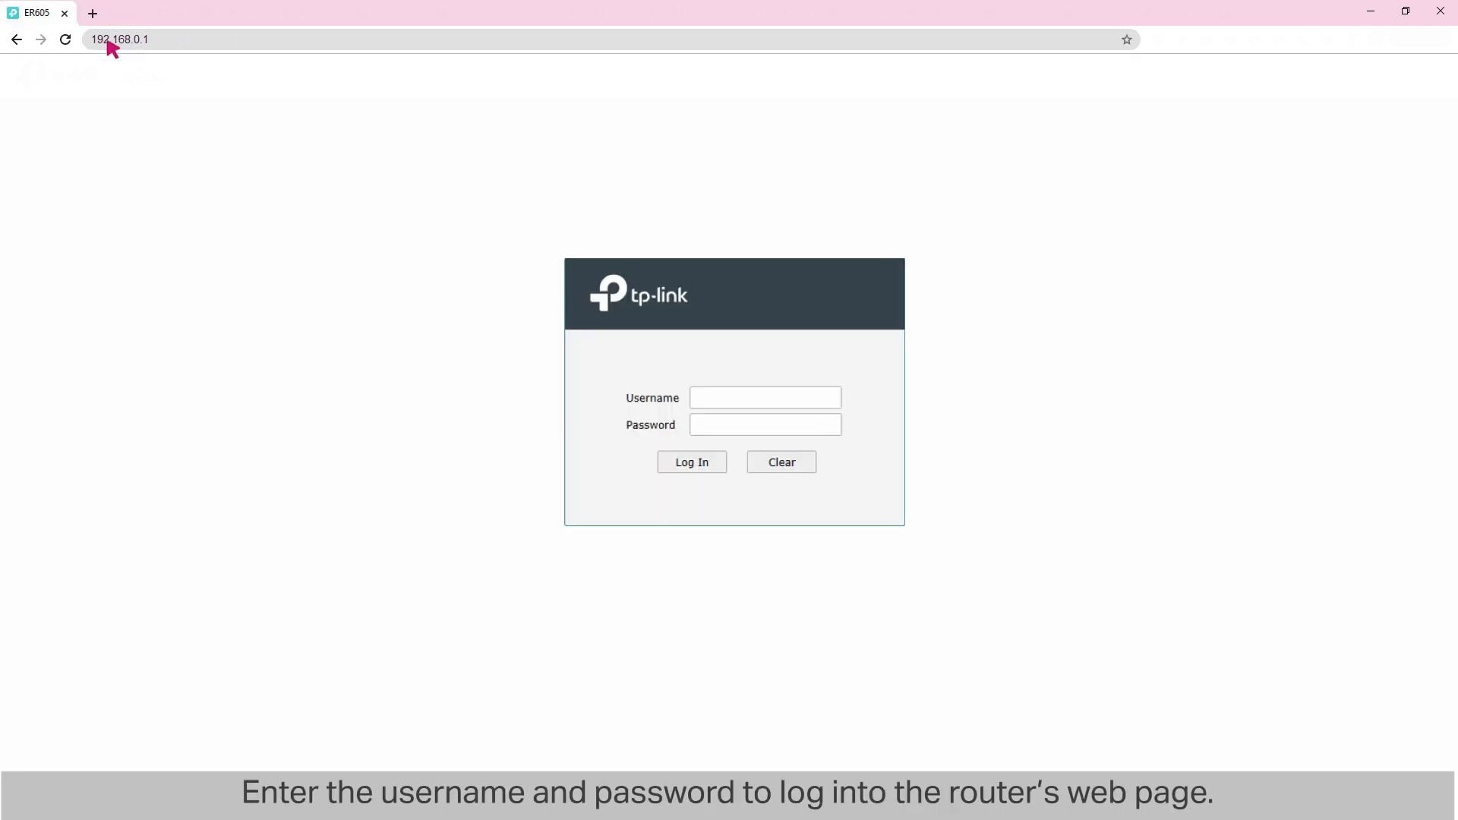
{"action": "left_click", "coordinate": [760, 398]}
{"action": "type", "text": "admin"}
{"action": "left_click", "coordinate": [759, 425]}
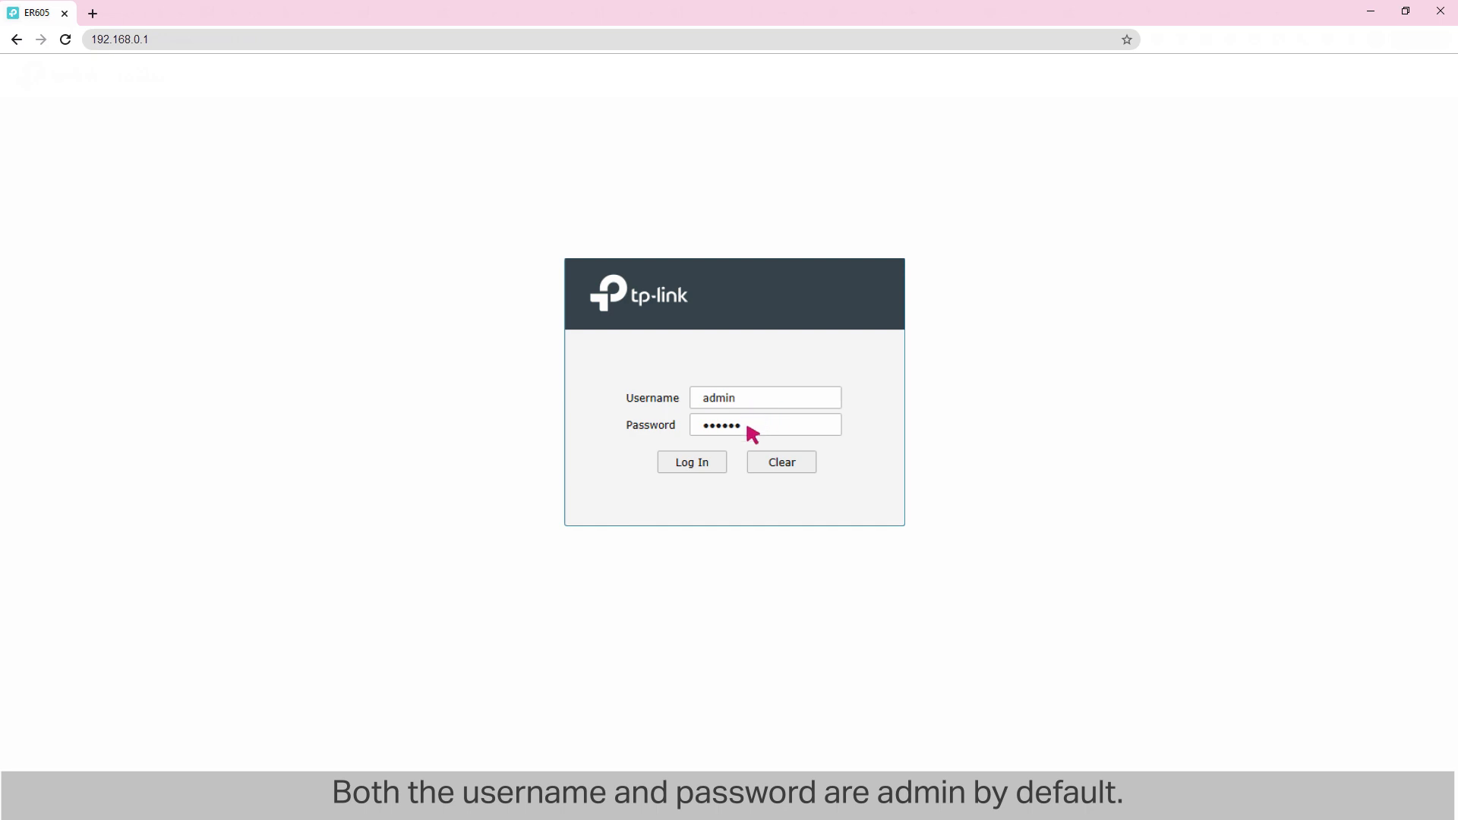
{"action": "left_click", "coordinate": [692, 463]}
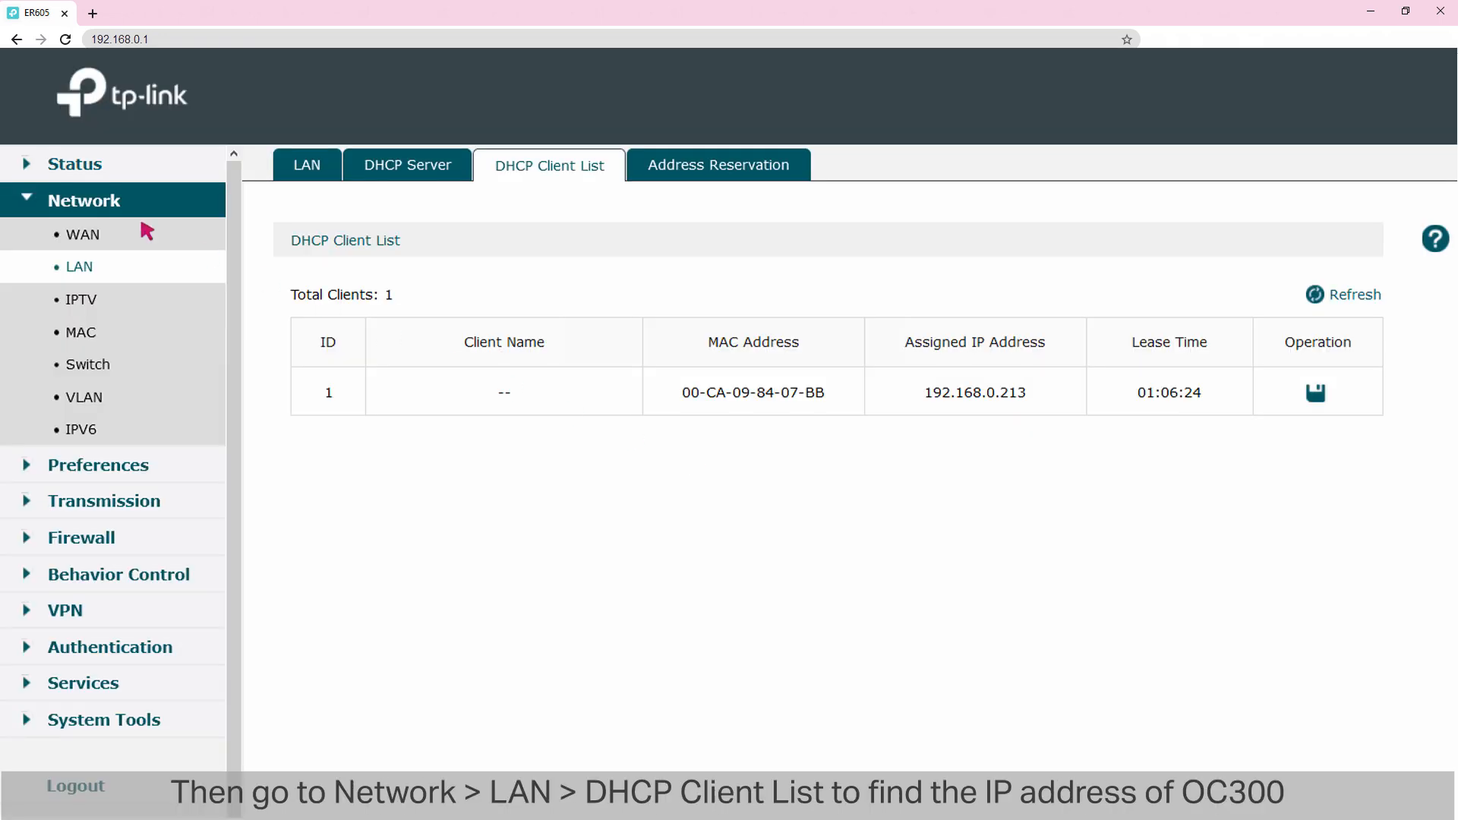
Step: Look up the OC300's address in the router's LAN DHCP client list and start the controller setup wizard at 192.168.0.213
{"action": "left_click", "coordinate": [80, 272]}
{"action": "left_click", "coordinate": [541, 166]}
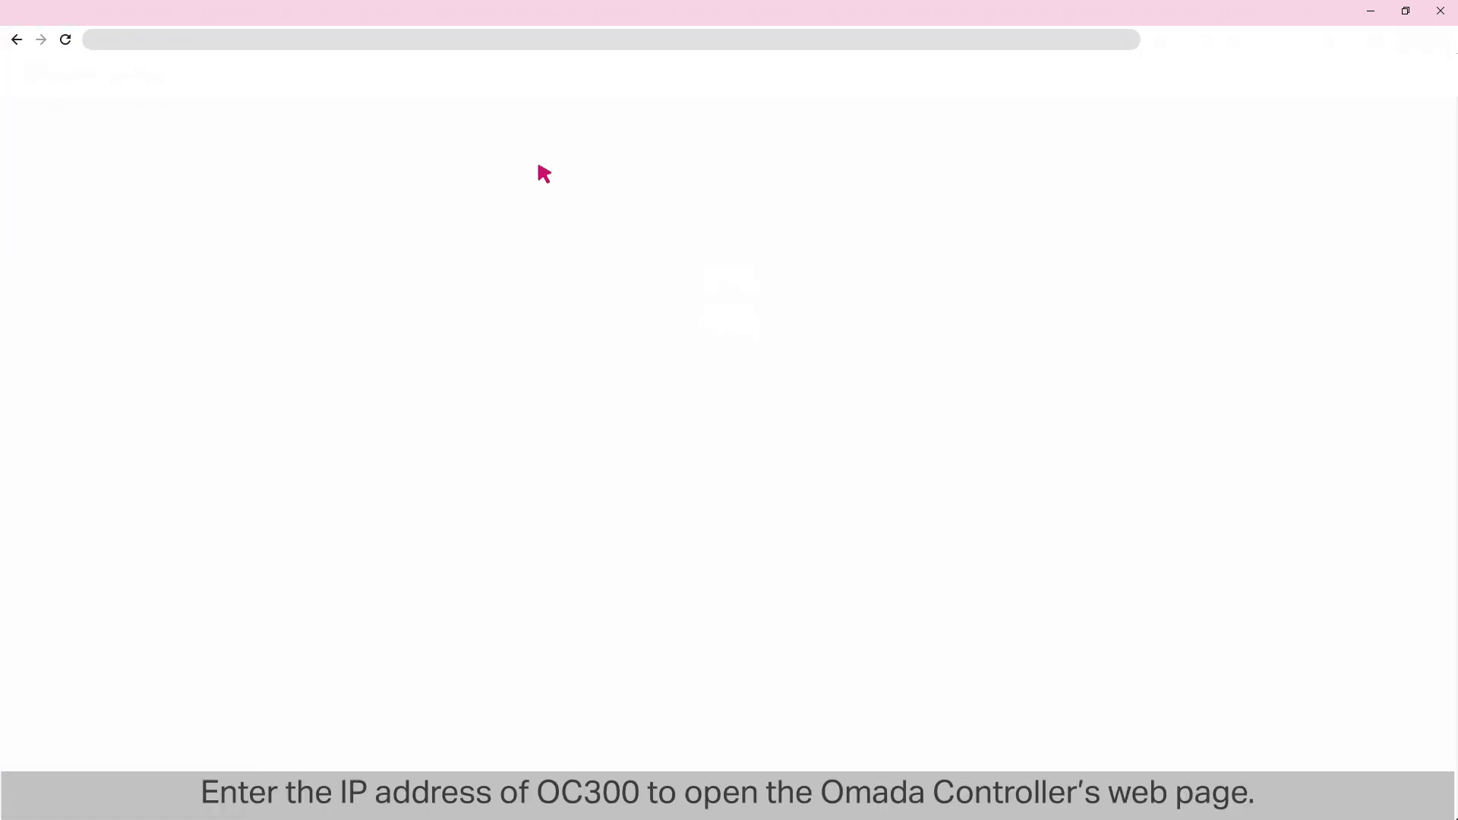
{"action": "left_click", "coordinate": [135, 42]}
{"action": "type", "text": "192.168.0.213"}
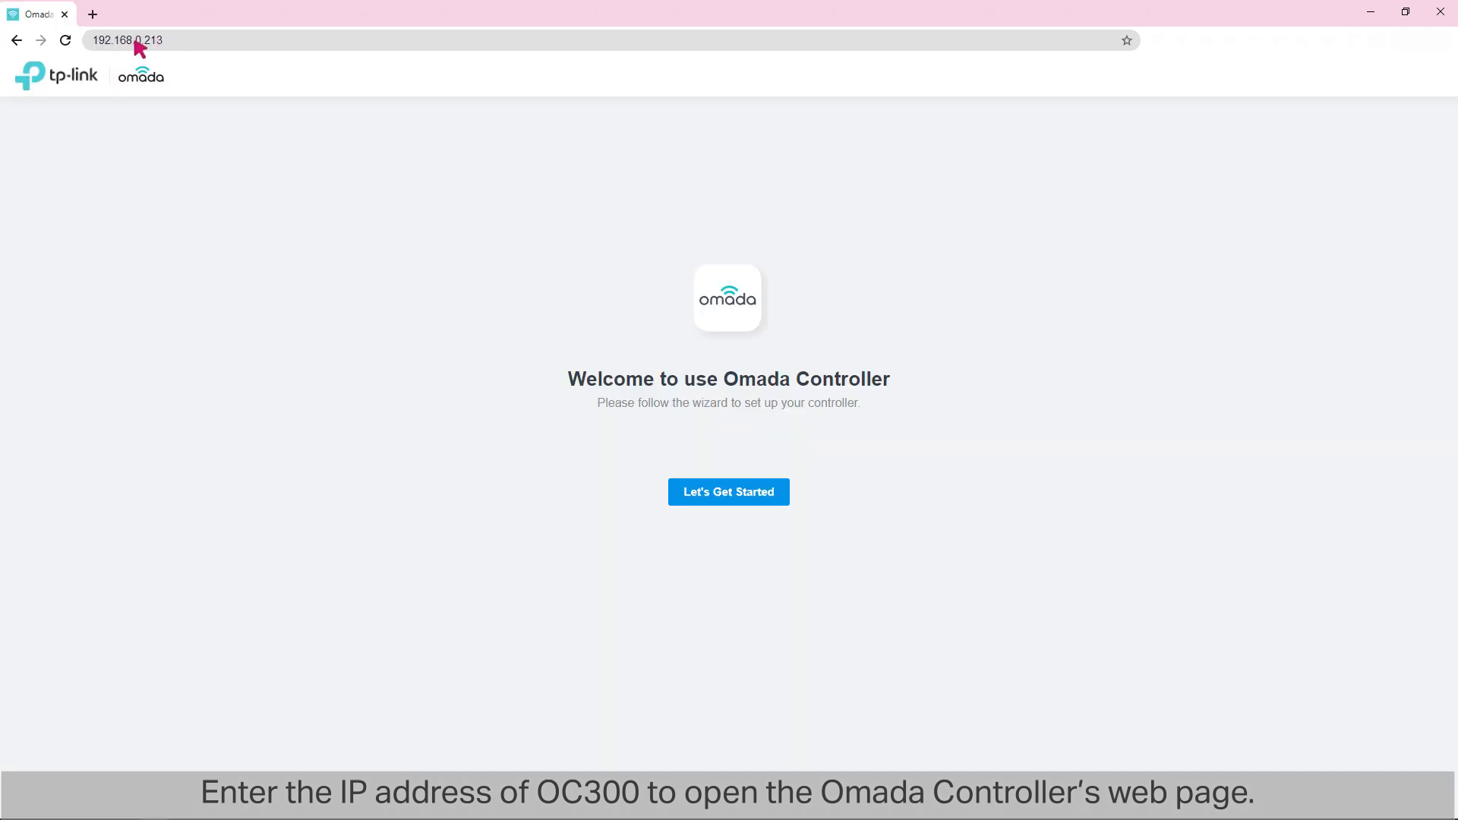
{"action": "left_click", "coordinate": [717, 497]}
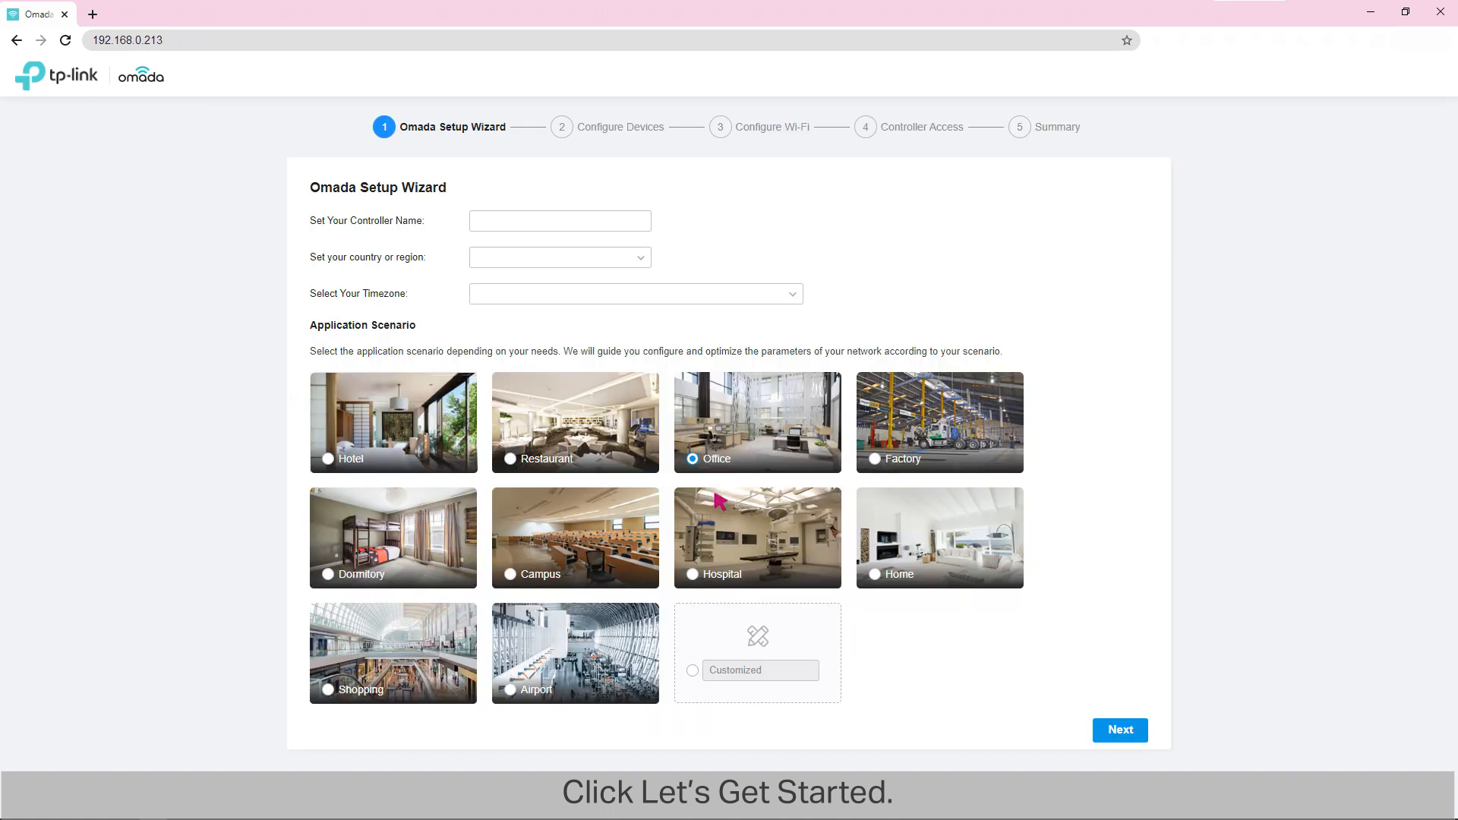
Step: Name the controller TP-Link Controller and set United States, (UTC-08:00) Pacific Time (US & Canada) and the Office scenario
{"action": "left_click", "coordinate": [567, 220]}
{"action": "type", "text": "TP-Link Controller"}
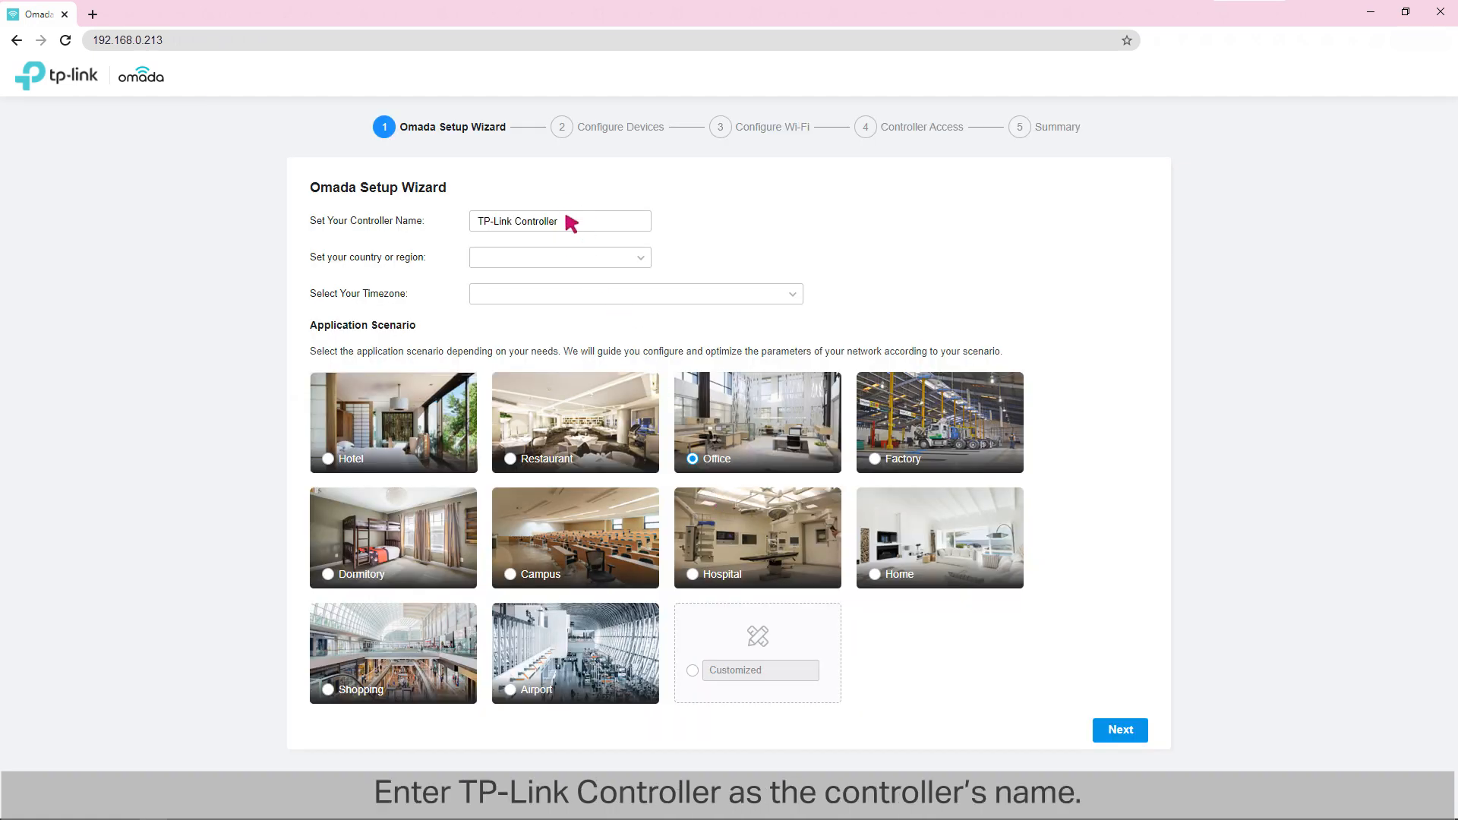
{"action": "left_click", "coordinate": [554, 258]}
{"action": "left_click", "coordinate": [553, 295]}
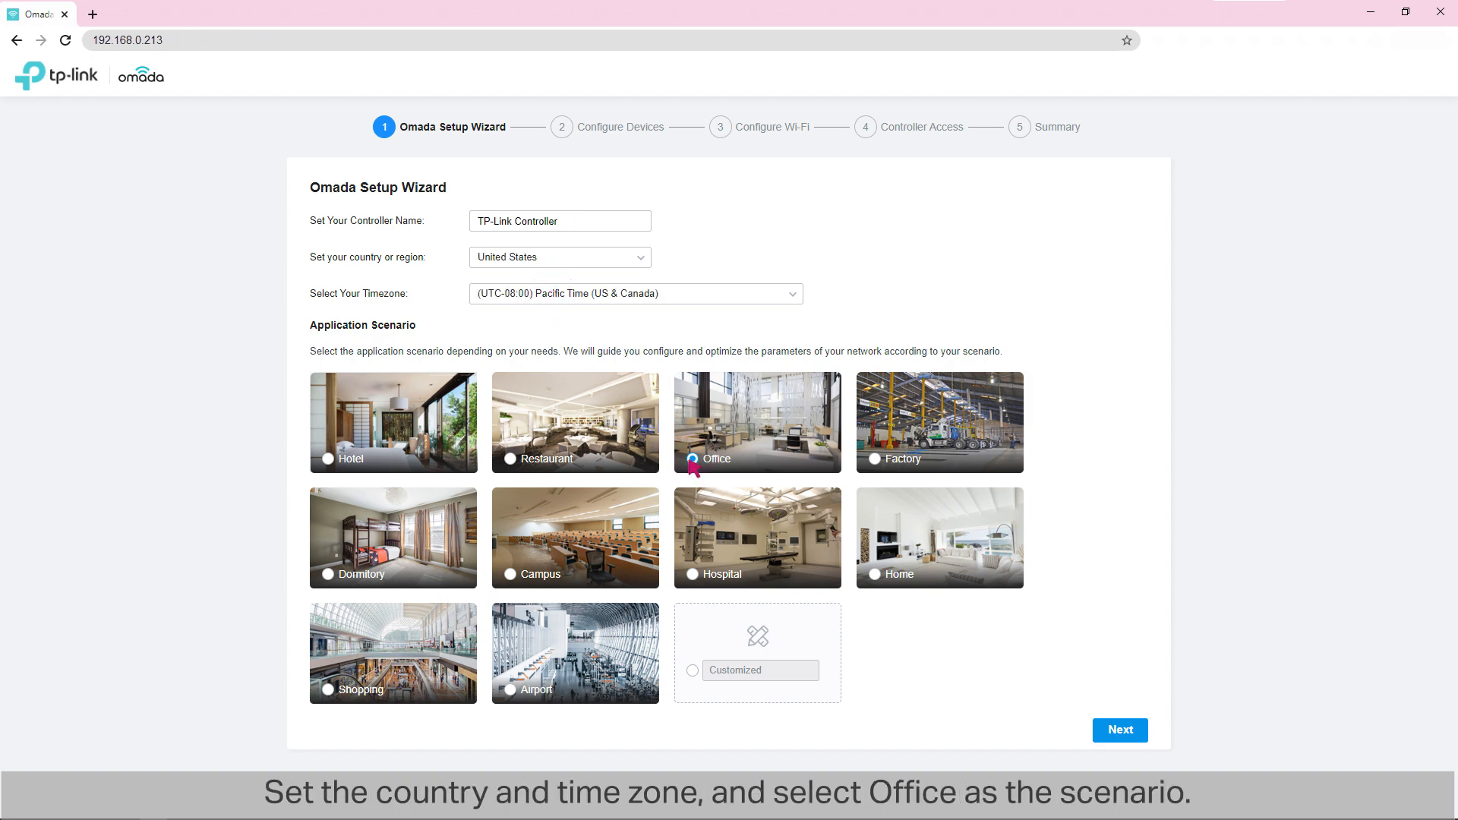
{"action": "left_click", "coordinate": [1115, 731]}
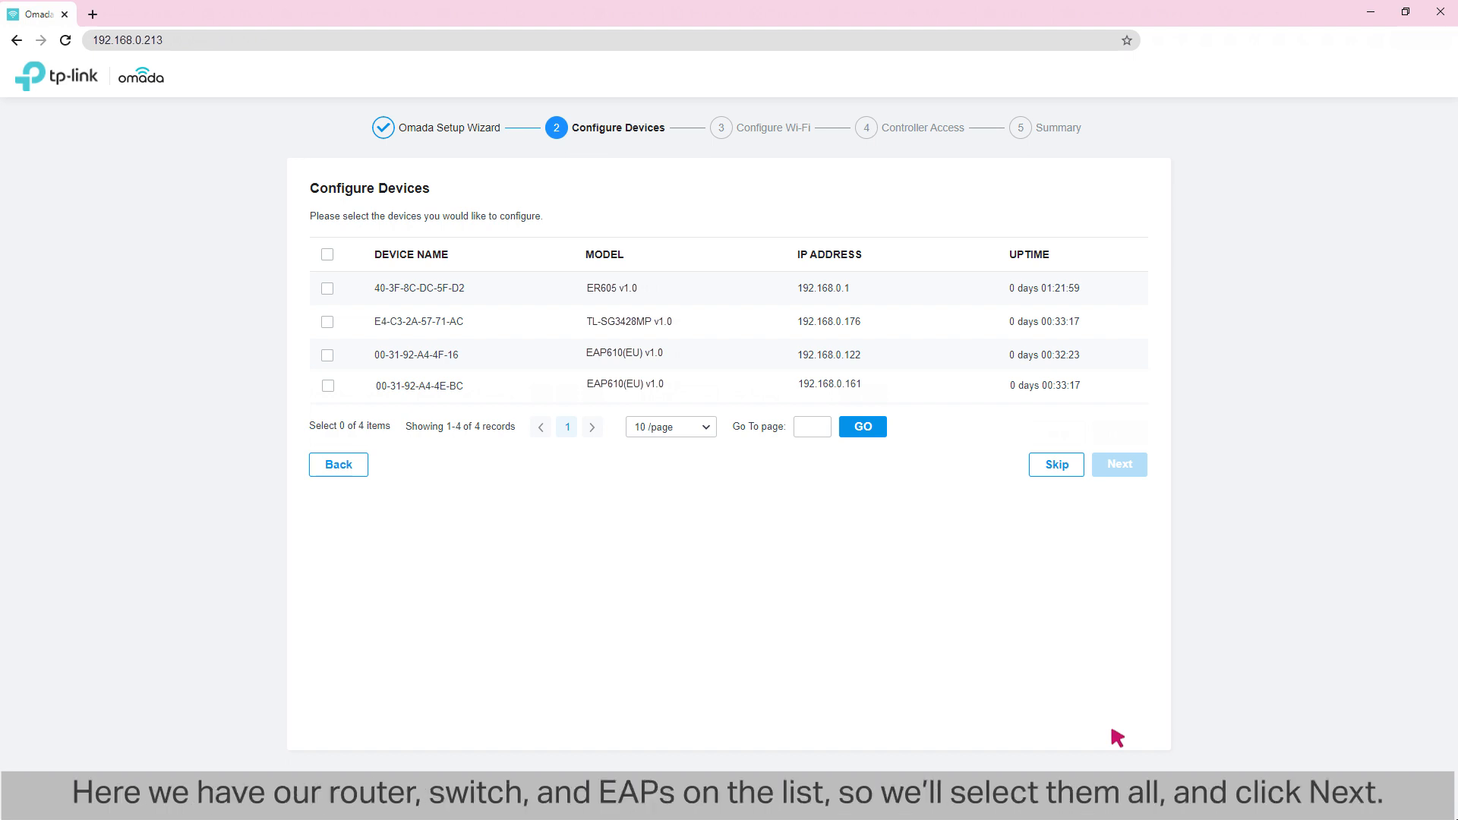
Step: Select all listed devices for configuration and skip the wizard's Wi-Fi setup
{"action": "left_click", "coordinate": [327, 254]}
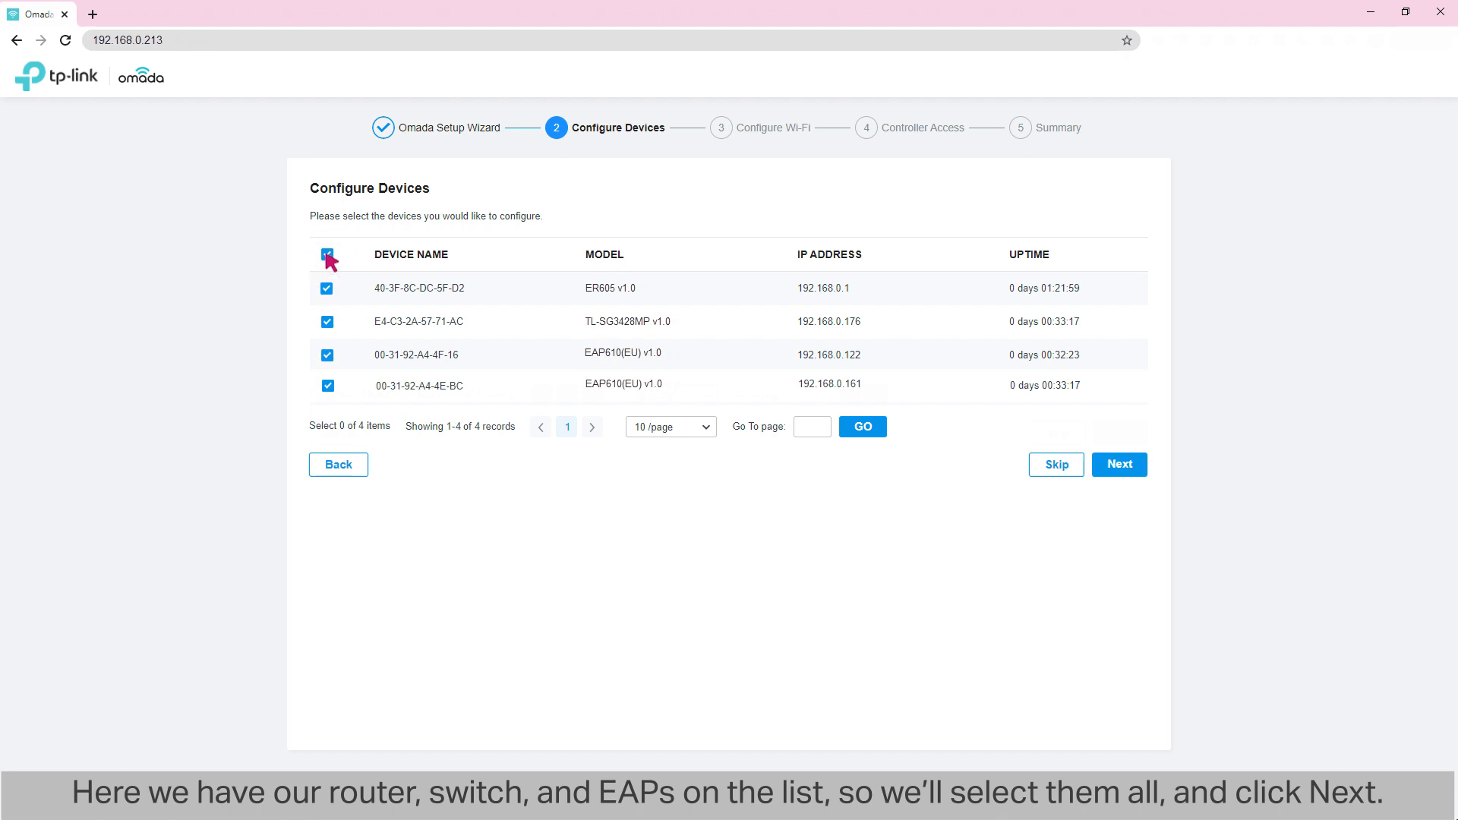
{"action": "left_click", "coordinate": [1117, 458]}
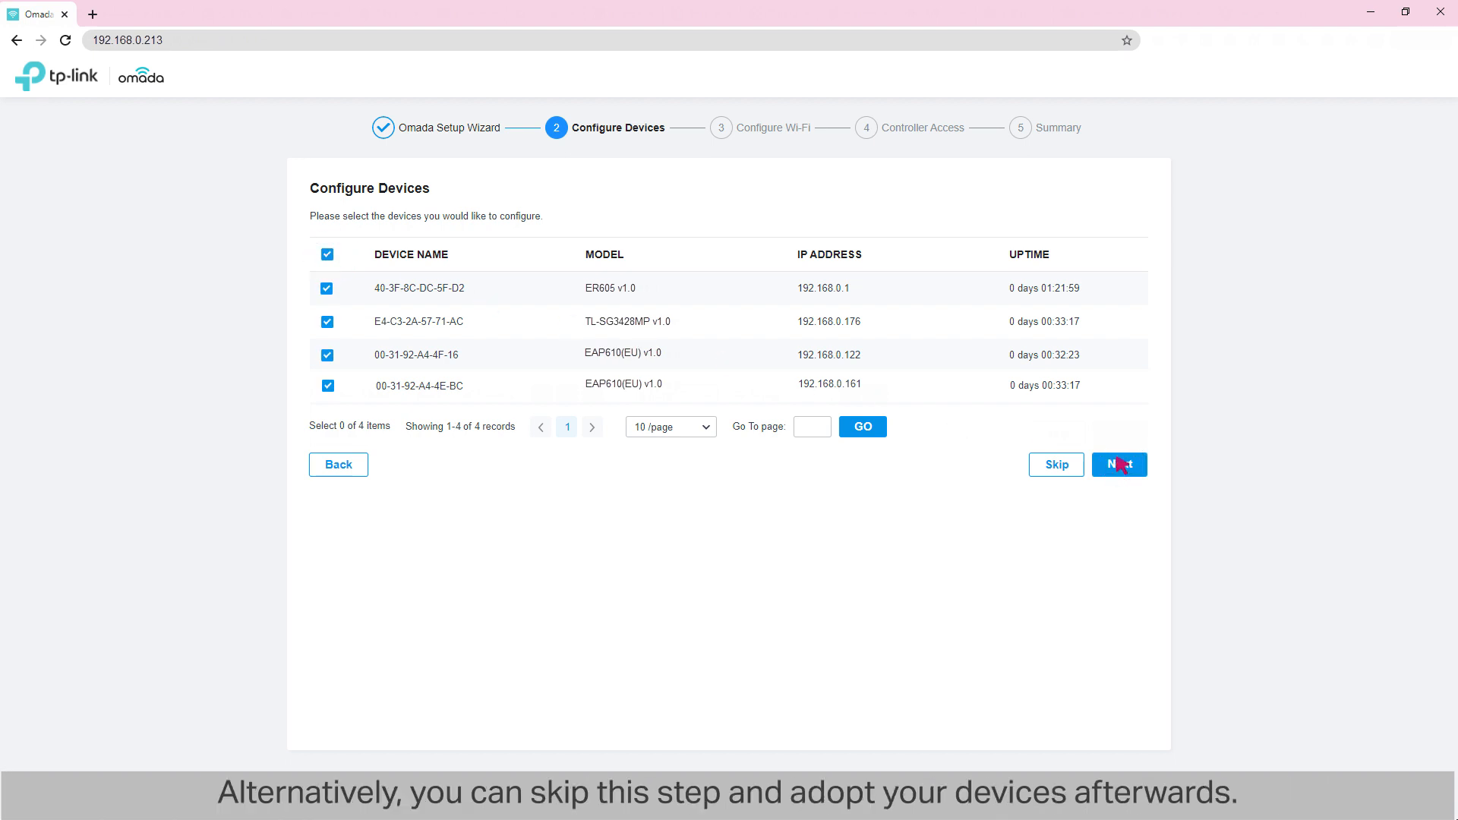
{"action": "left_click", "coordinate": [1056, 463]}
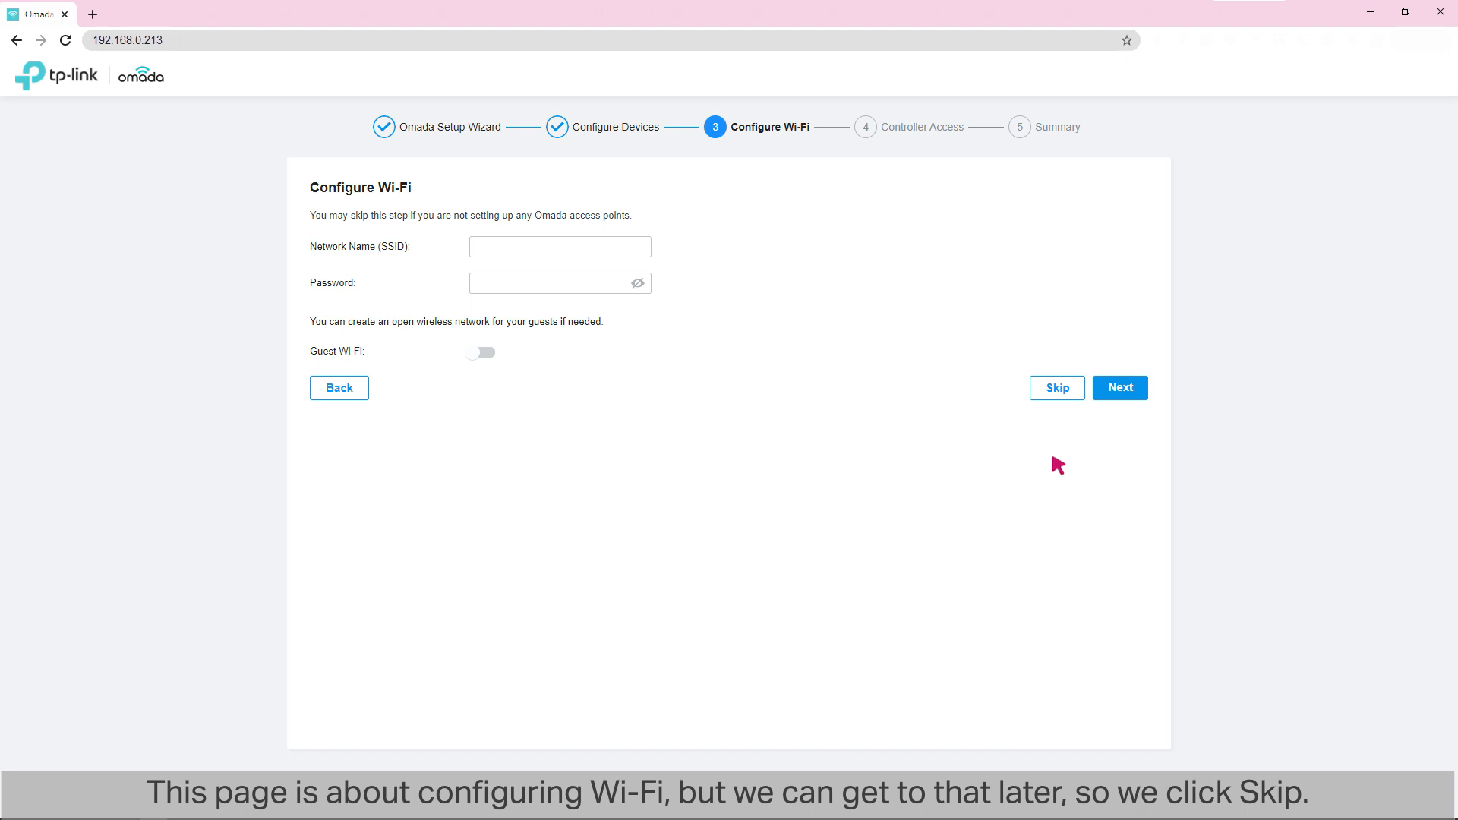
{"action": "left_click", "coordinate": [1054, 388]}
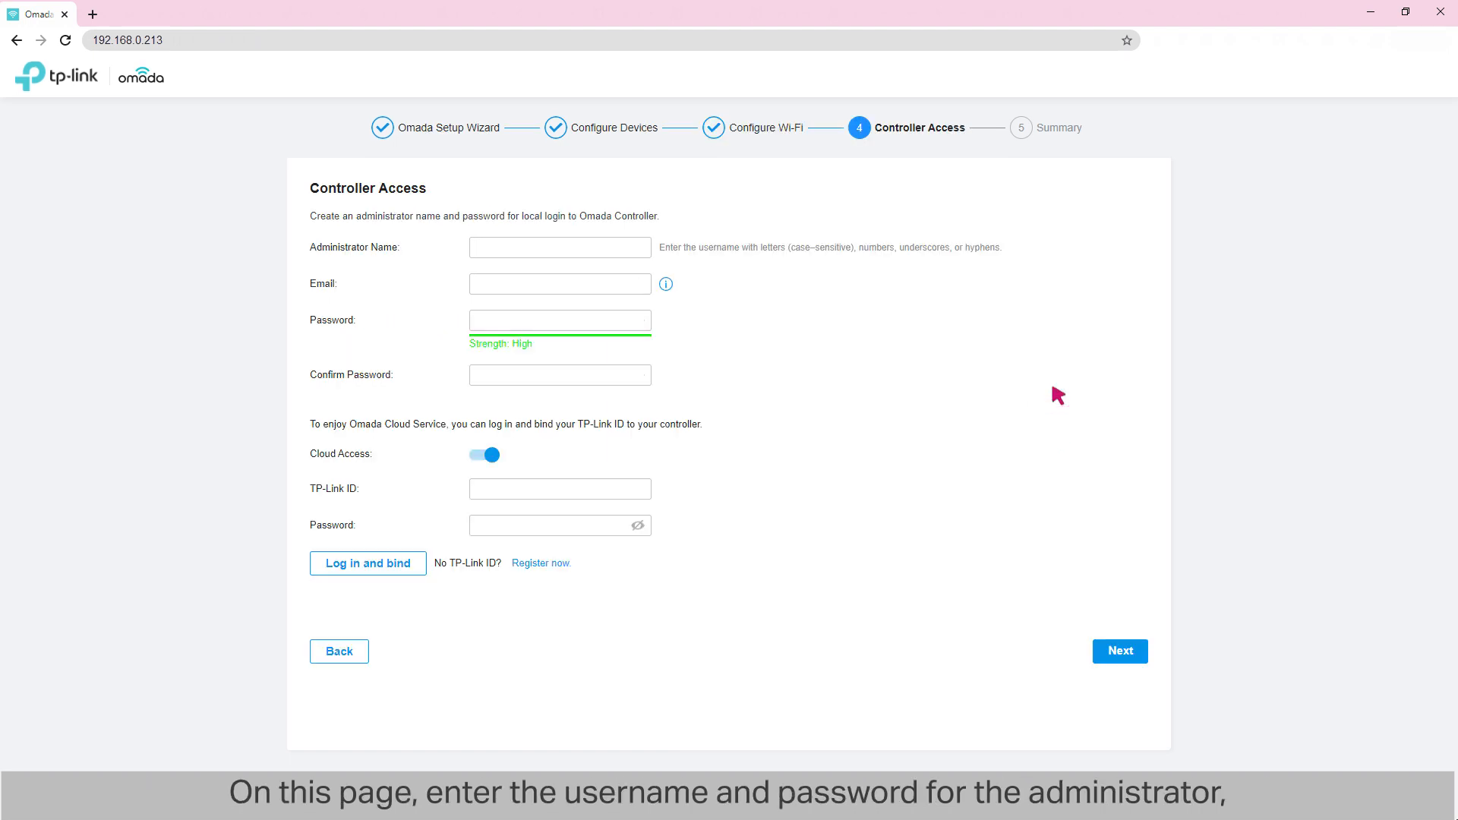
Step: Create the controller's administrator account with the name admin, the contact e-mail and a confirmed account password
{"action": "left_click", "coordinate": [531, 247]}
{"action": "type", "text": "admin"}
{"action": "left_click", "coordinate": [570, 284]}
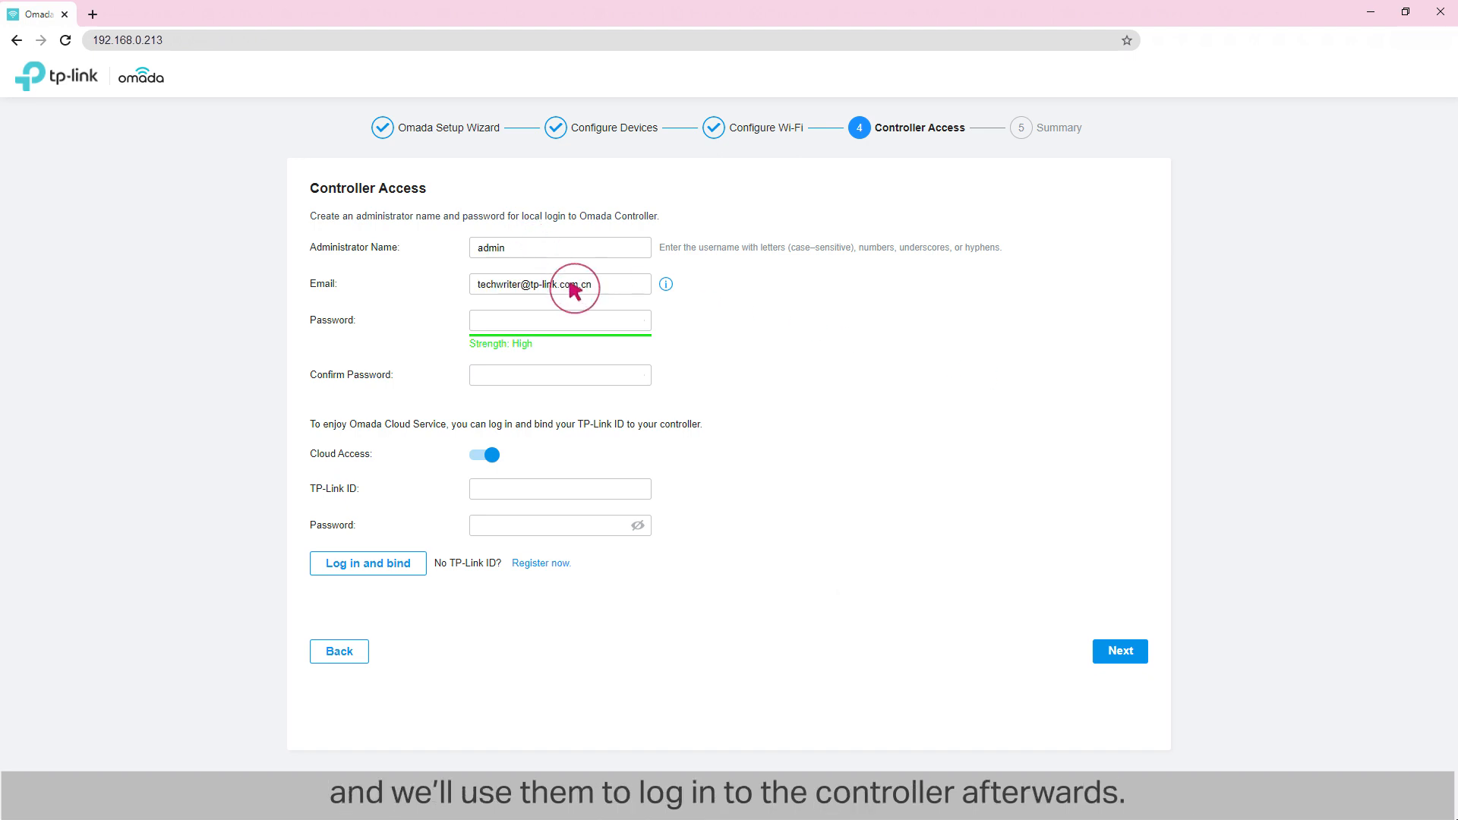
{"action": "left_click", "coordinate": [530, 320]}
{"action": "type", "text": "•••••••••••"}
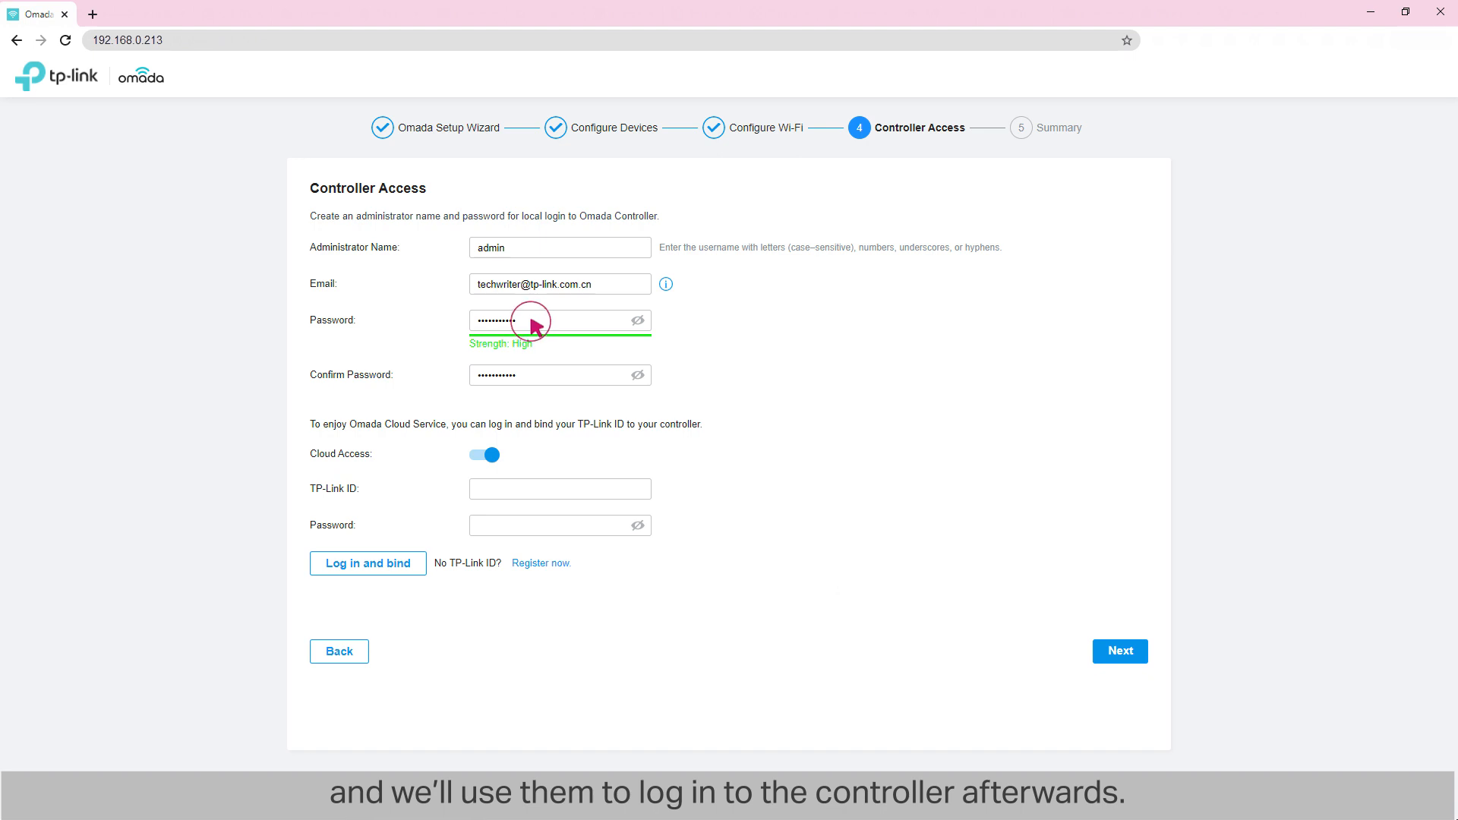
Step: Turn off Cloud Access and finish the controller setup wizard
{"action": "left_click", "coordinate": [484, 455]}
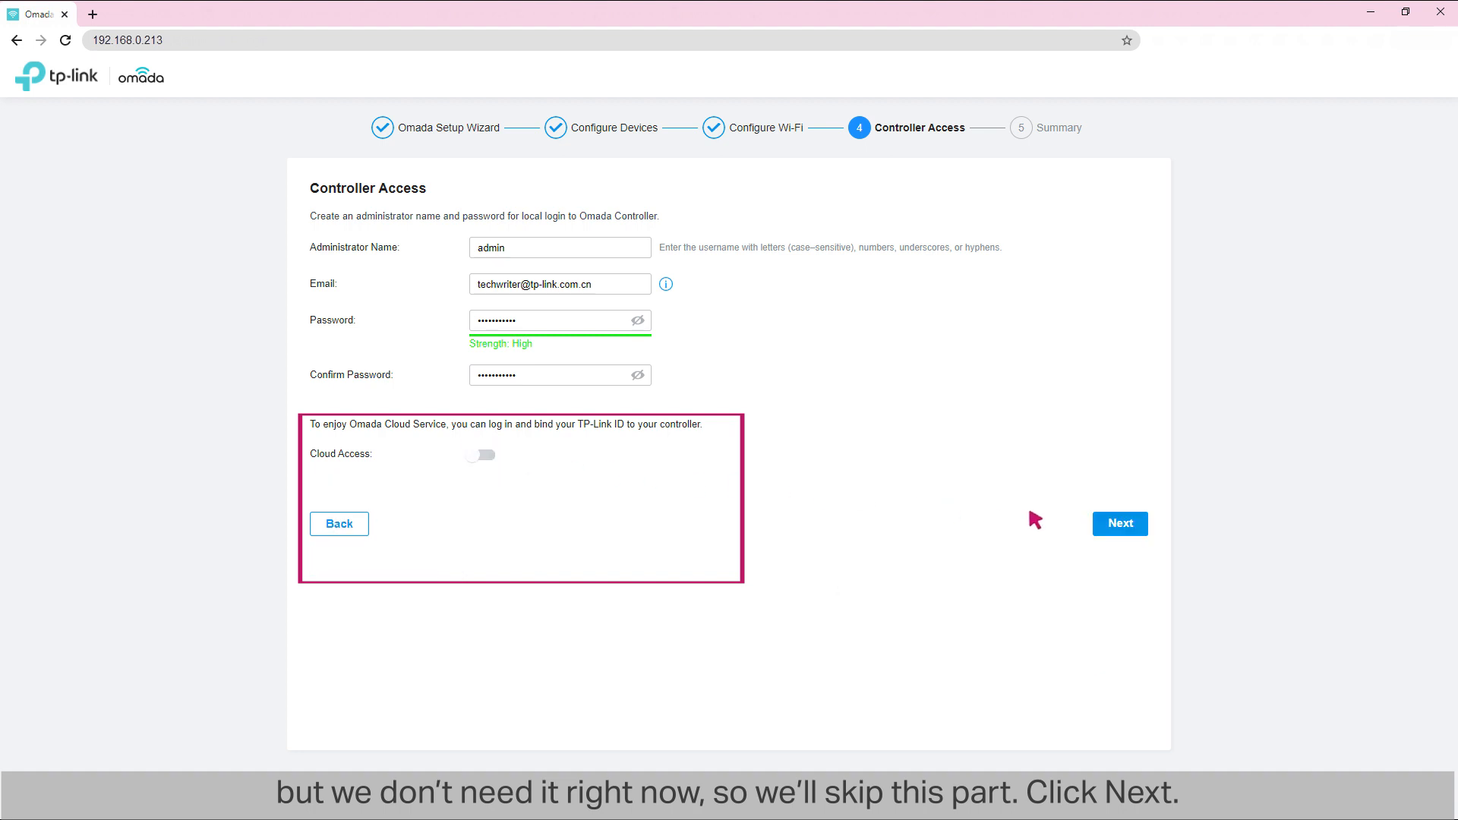
{"action": "left_click", "coordinate": [1114, 521]}
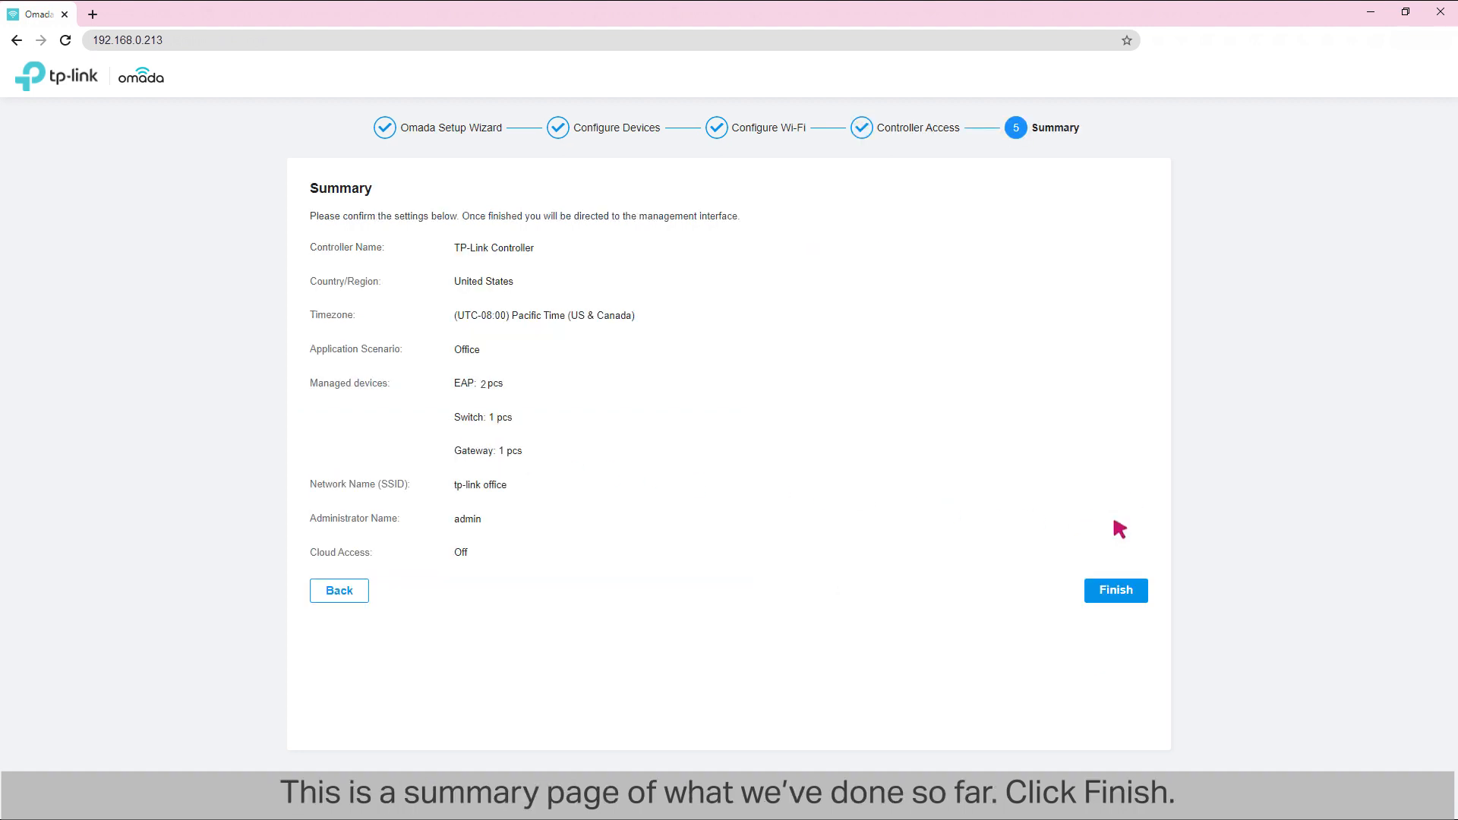
{"action": "left_click", "coordinate": [1115, 589]}
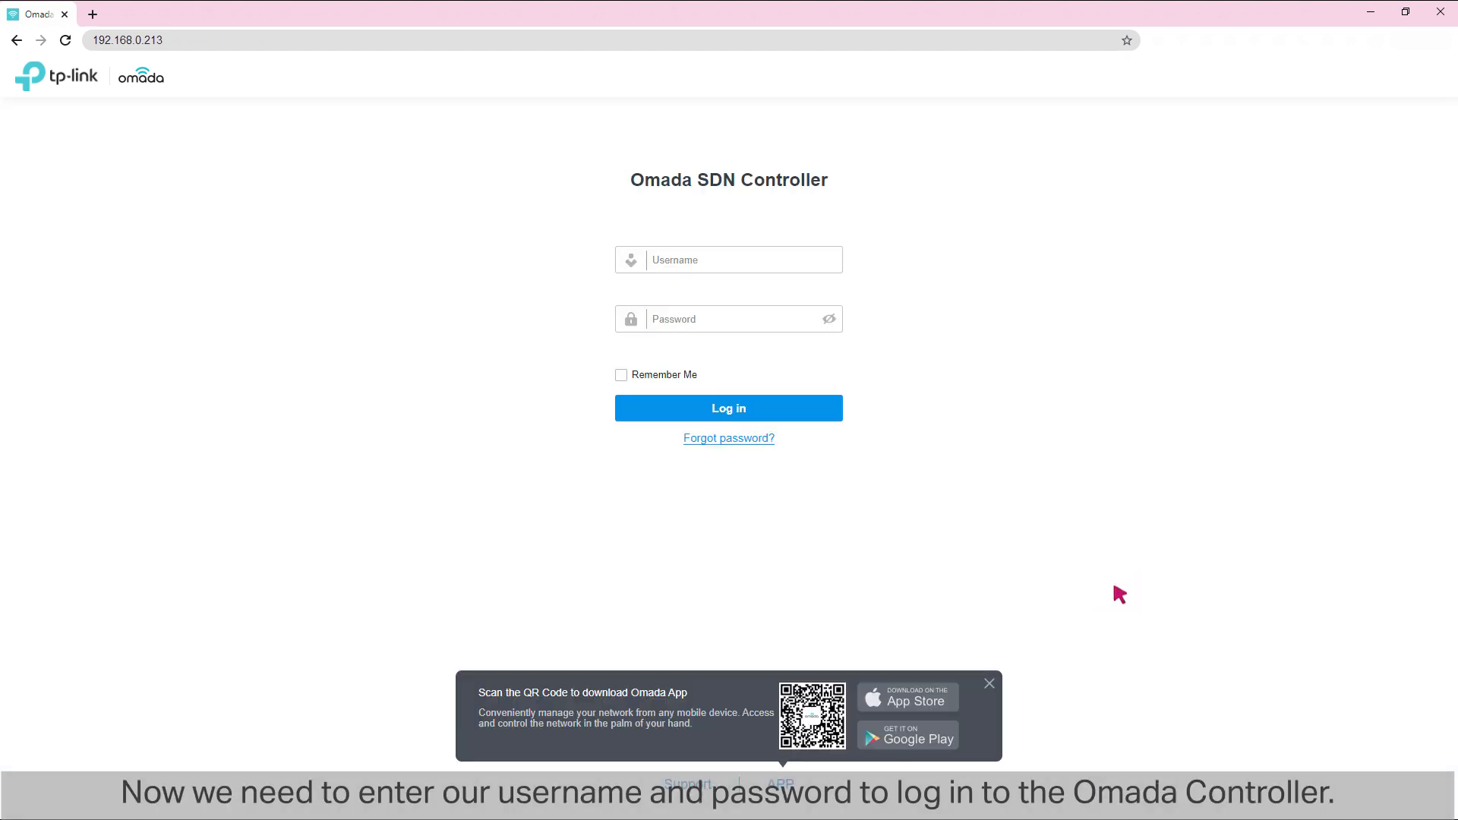
Step: Log in to the Omada SDN Controller with the username admin and the account password
{"action": "left_click", "coordinate": [705, 258]}
{"action": "left_click", "coordinate": [704, 313]}
{"action": "left_click", "coordinate": [708, 409]}
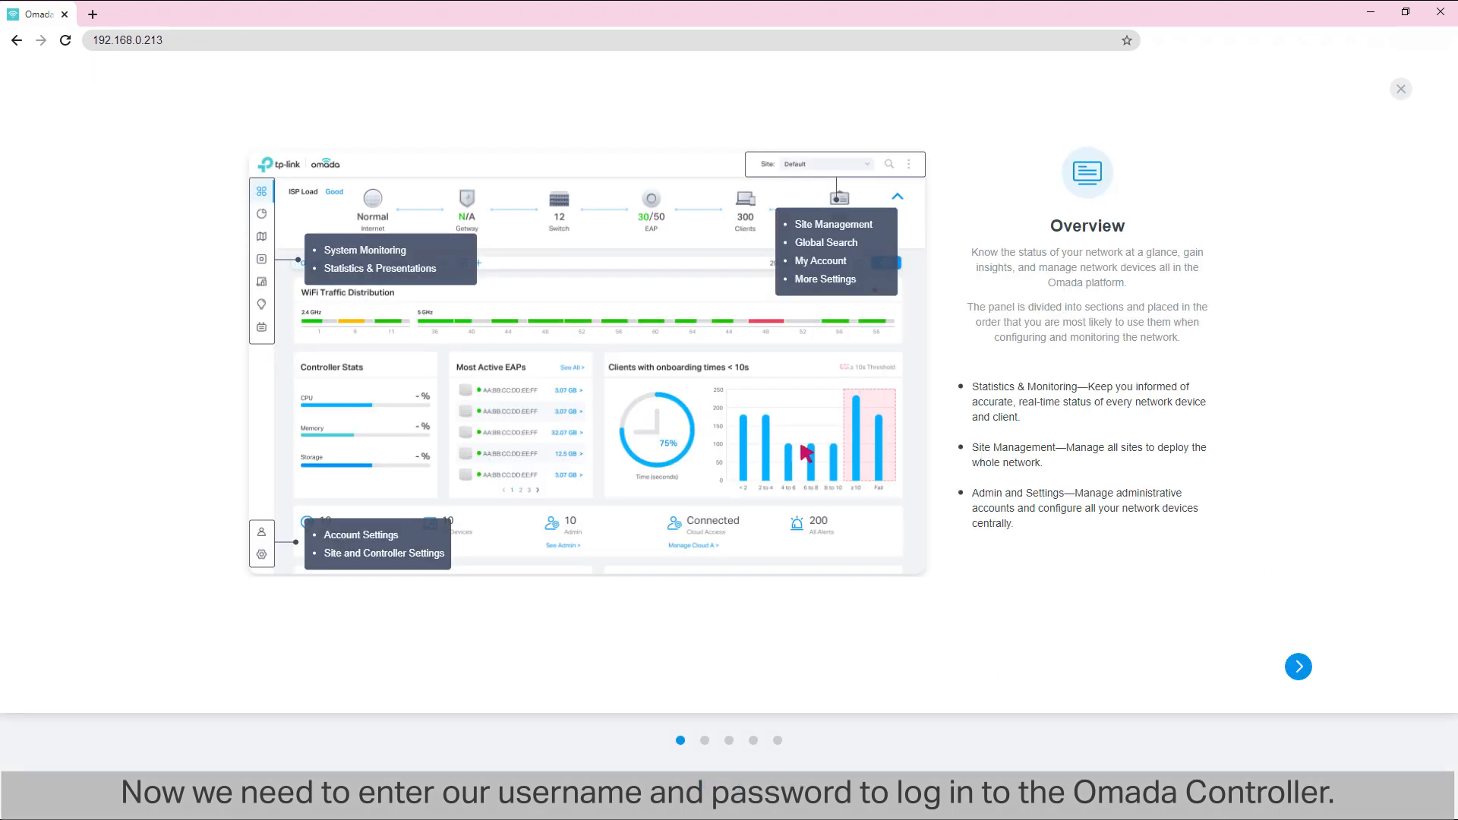
Step: Go through all pages of the controller's introductory overview to reach the dashboard
{"action": "left_click", "coordinate": [1299, 667]}
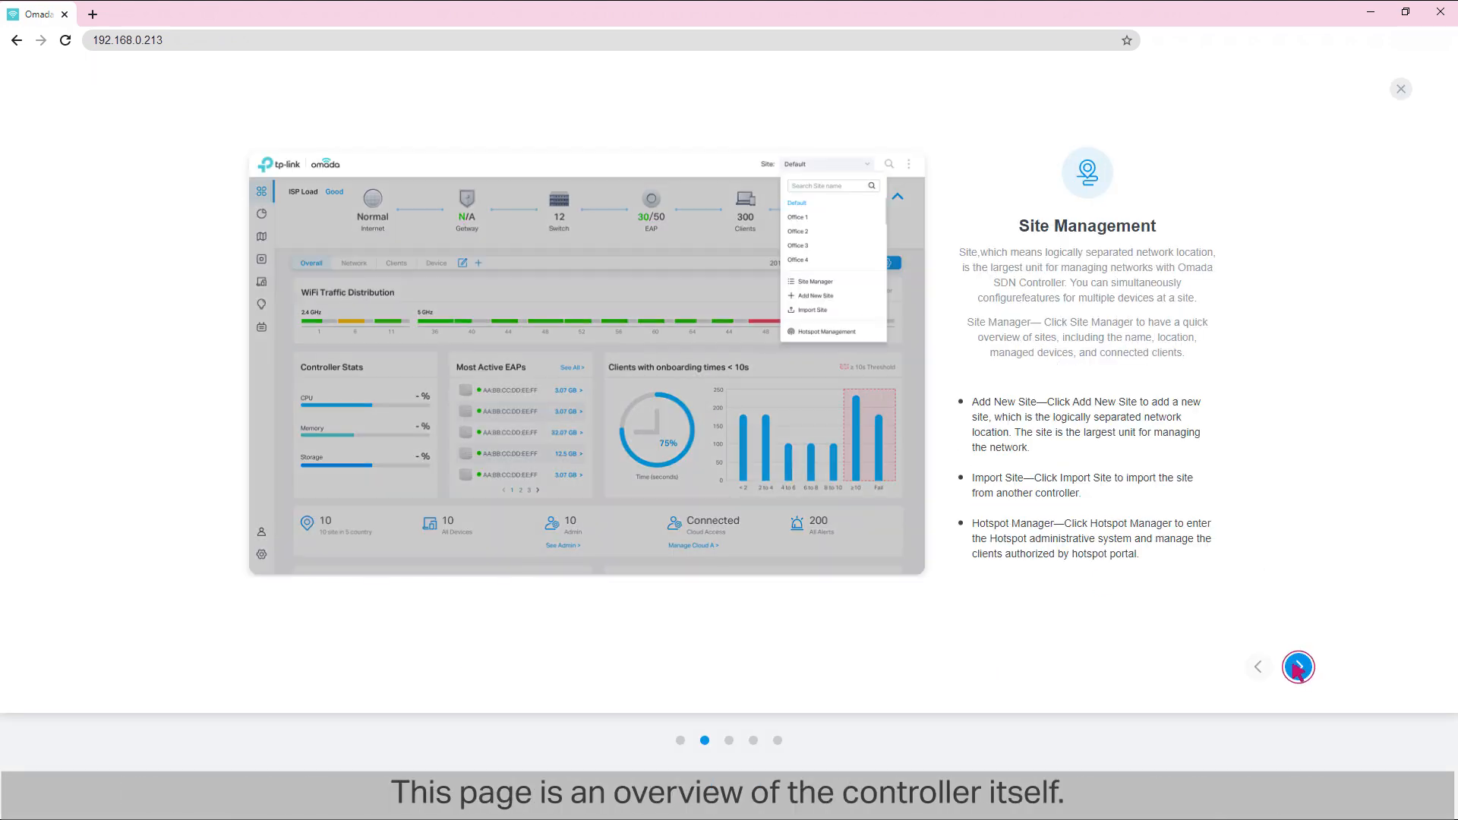
{"action": "left_click", "coordinate": [1299, 667]}
{"action": "left_click", "coordinate": [1299, 667]}
{"action": "left_click", "coordinate": [1299, 667]}
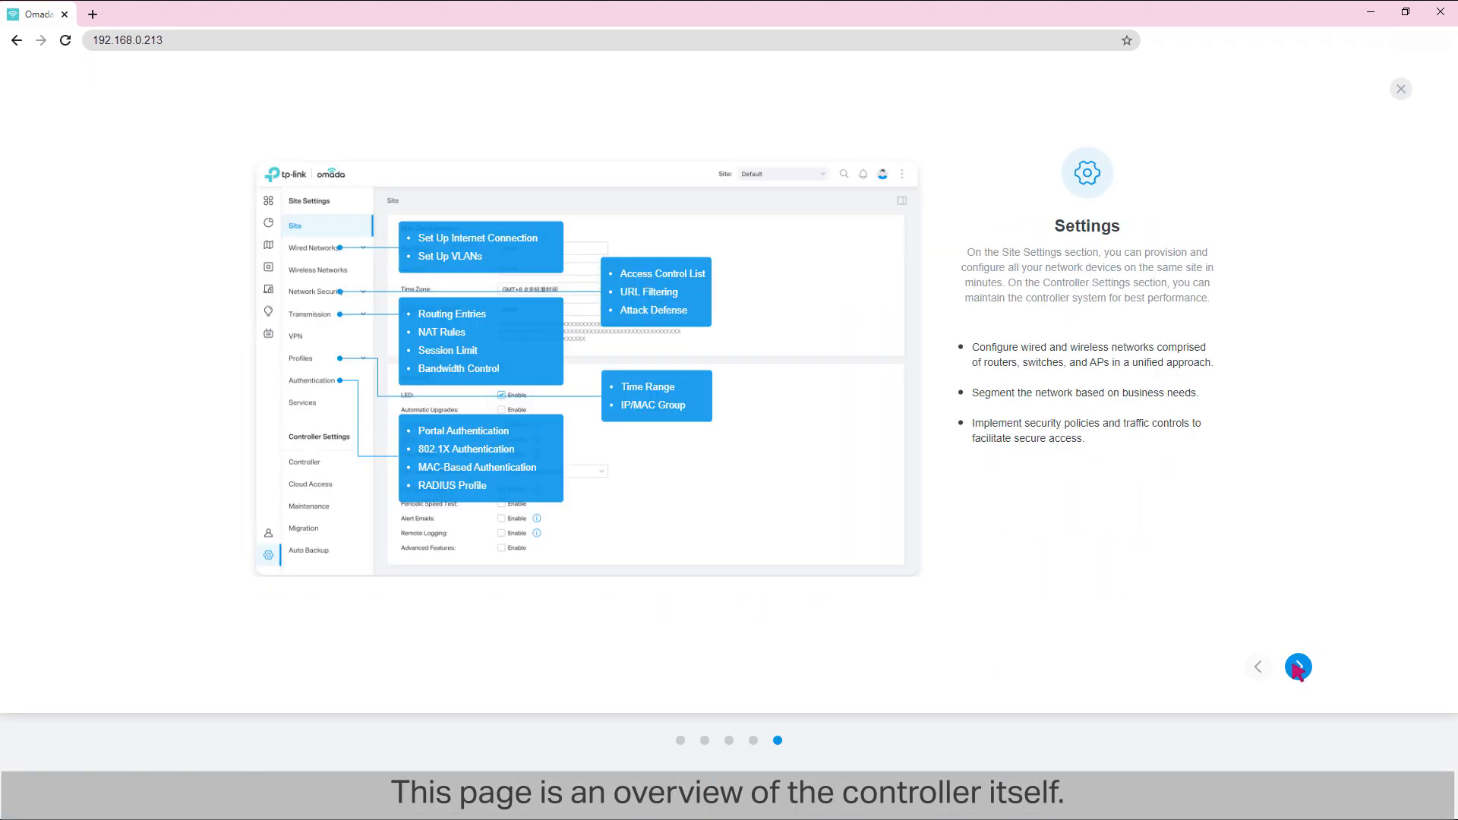
{"action": "left_click", "coordinate": [1299, 667]}
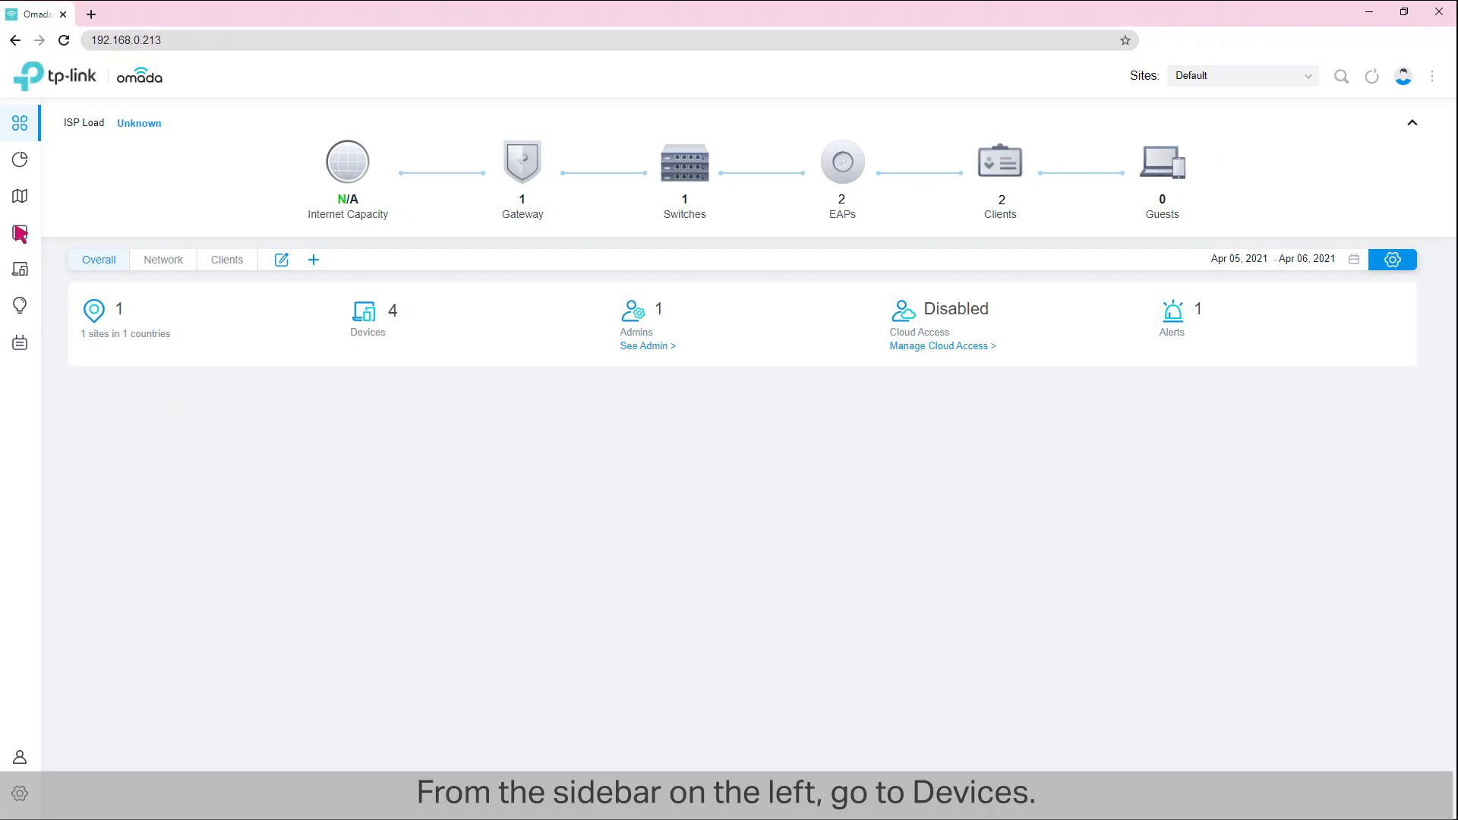
Step: Adopt the pending ER605 router from the controller's device list
{"action": "left_click", "coordinate": [20, 232]}
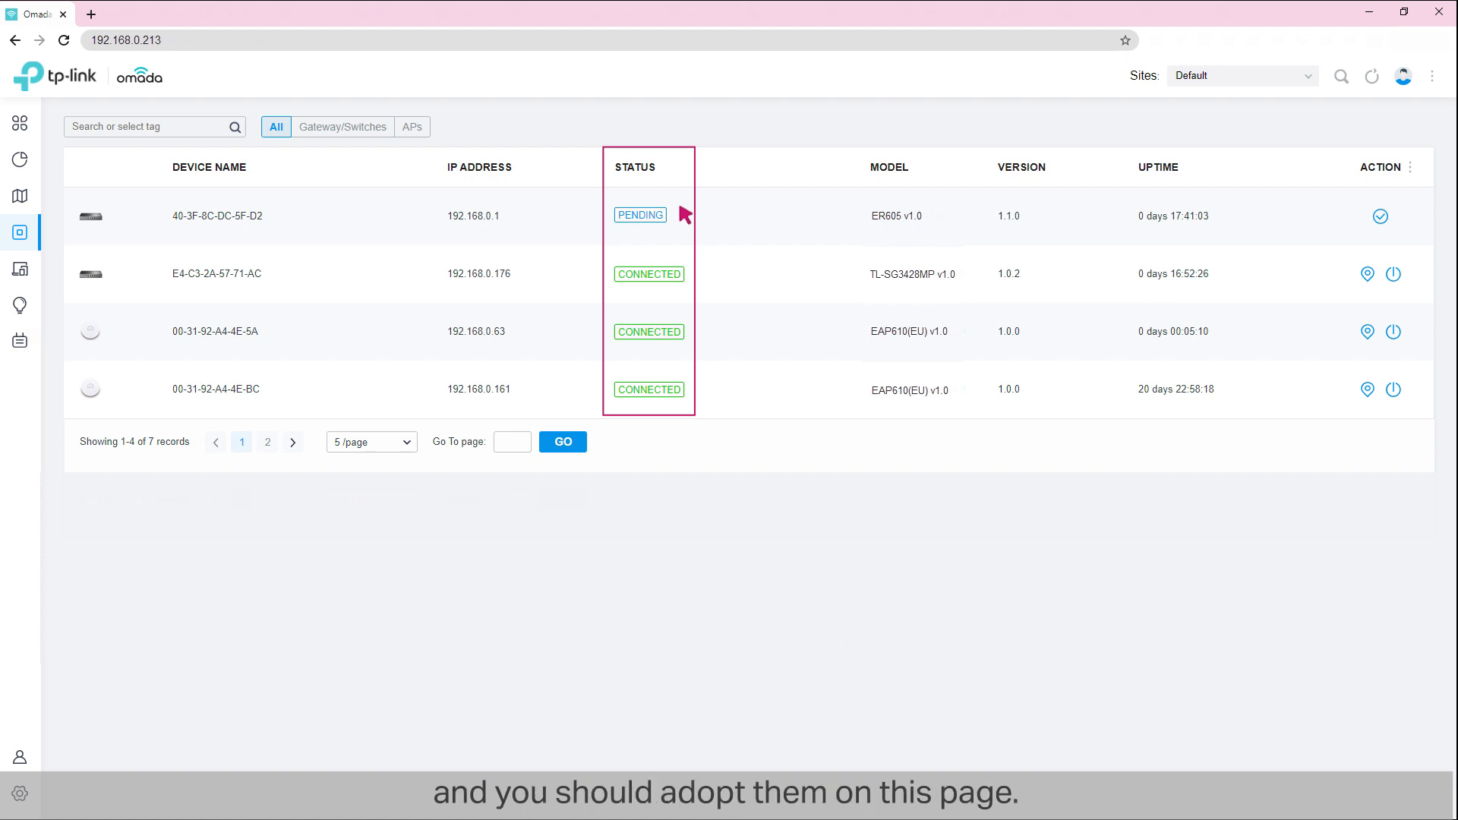
{"action": "left_click", "coordinate": [1381, 216]}
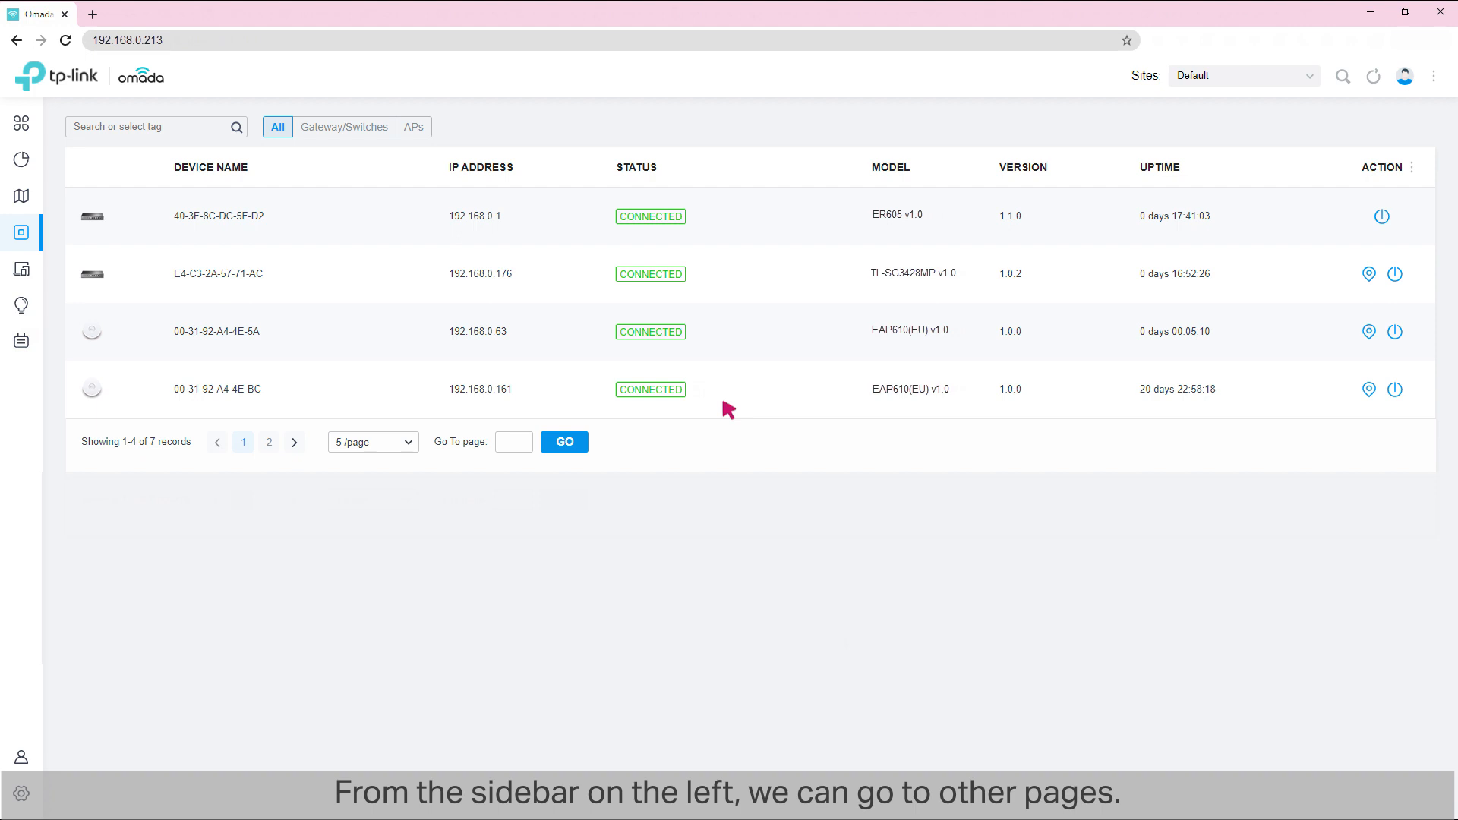
Step: Review the network topology, device performance statistics, client list, known-client insights and logs
{"action": "left_click", "coordinate": [22, 195]}
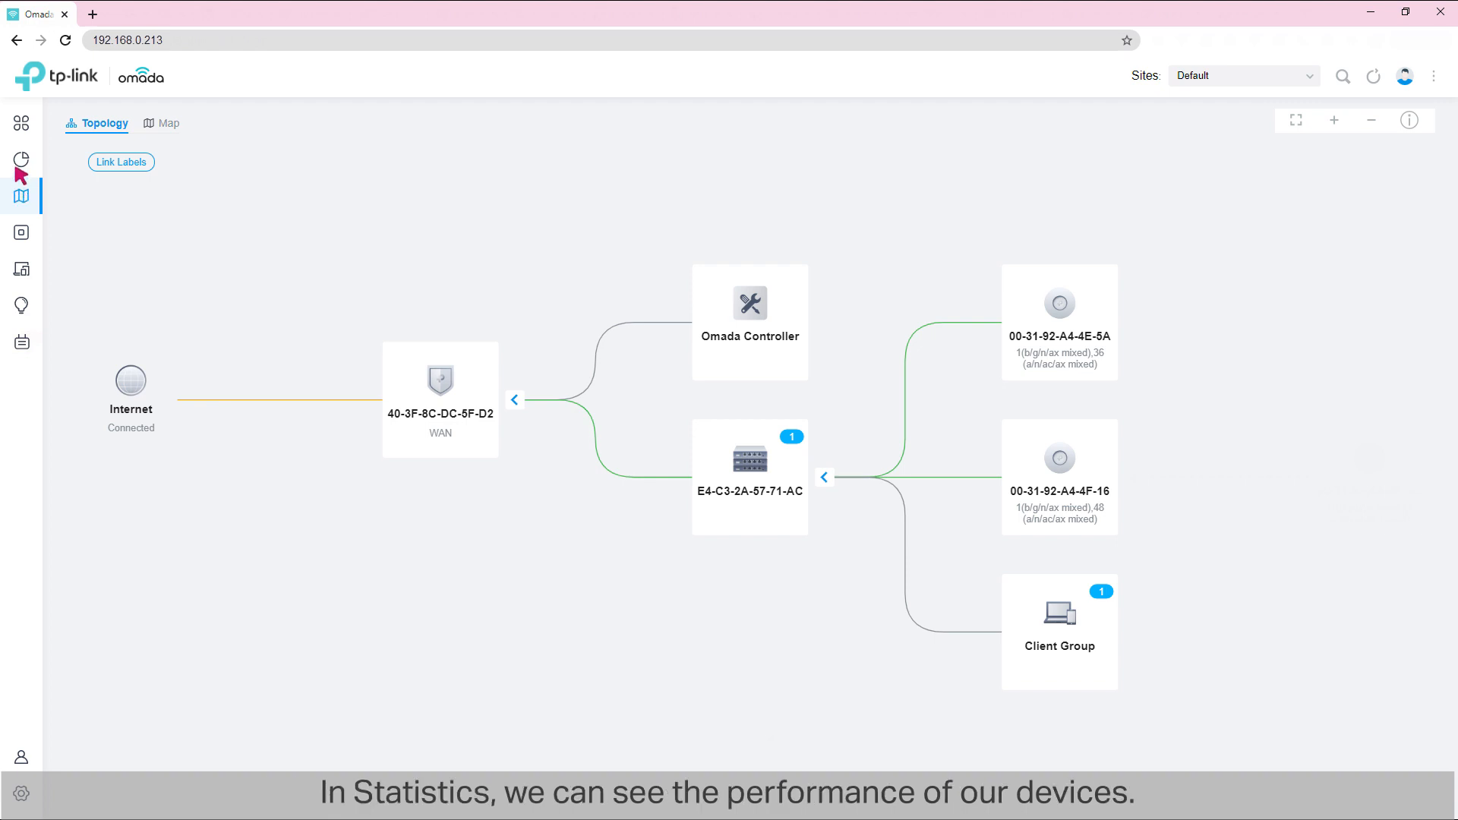
{"action": "left_click", "coordinate": [21, 159]}
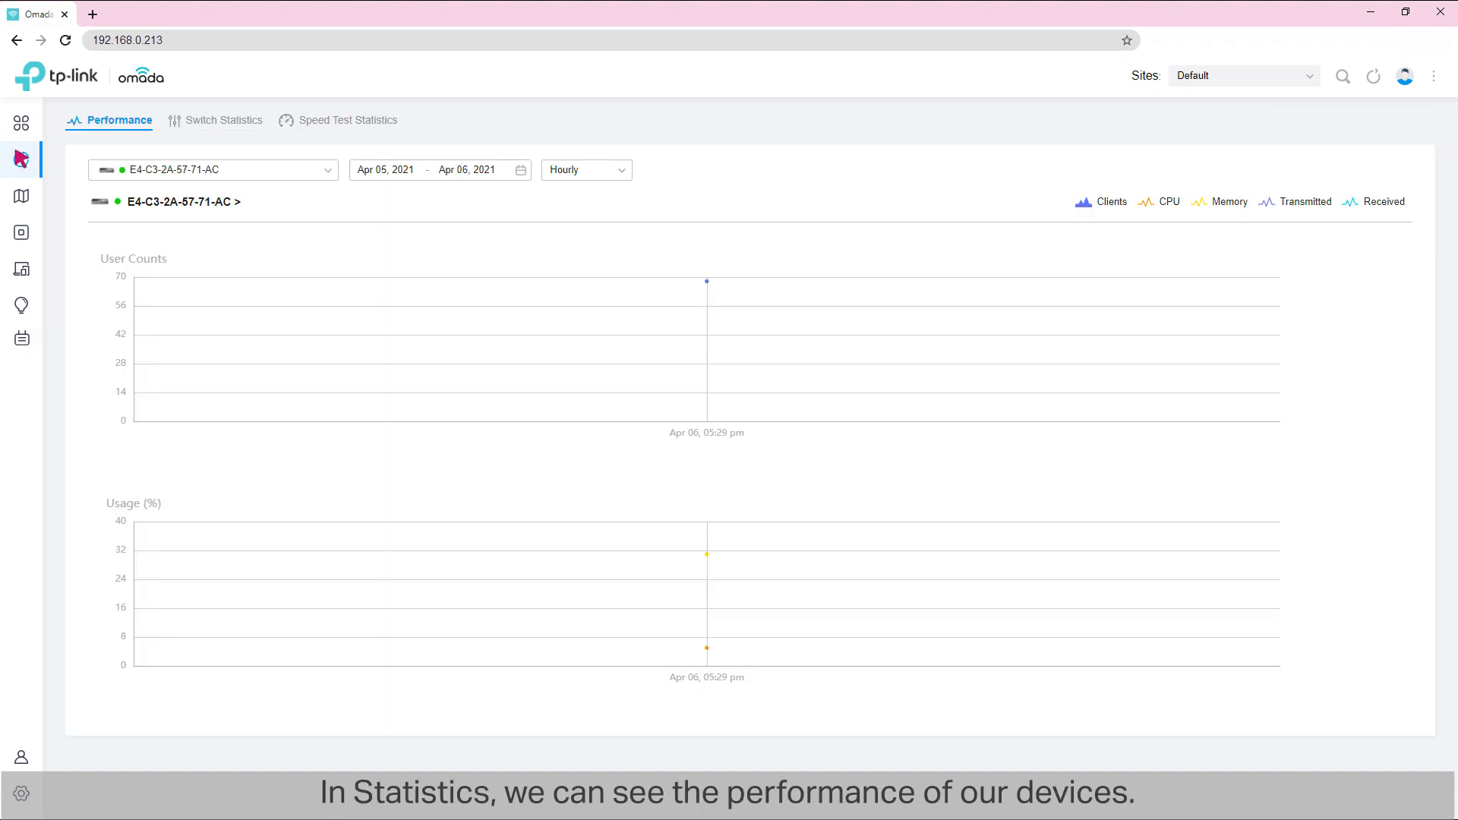
{"action": "left_click", "coordinate": [22, 270]}
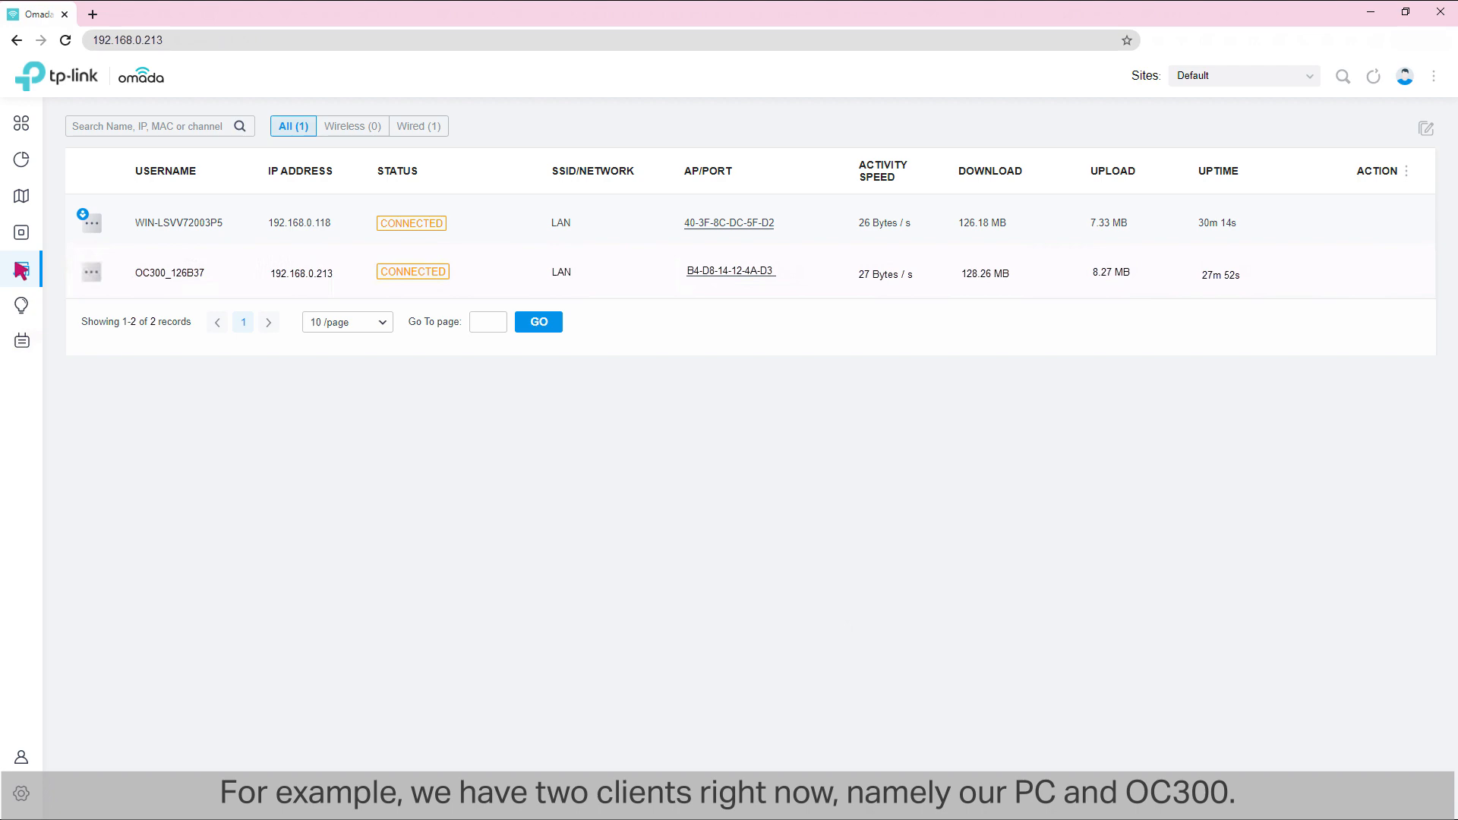
{"action": "left_click", "coordinate": [22, 305]}
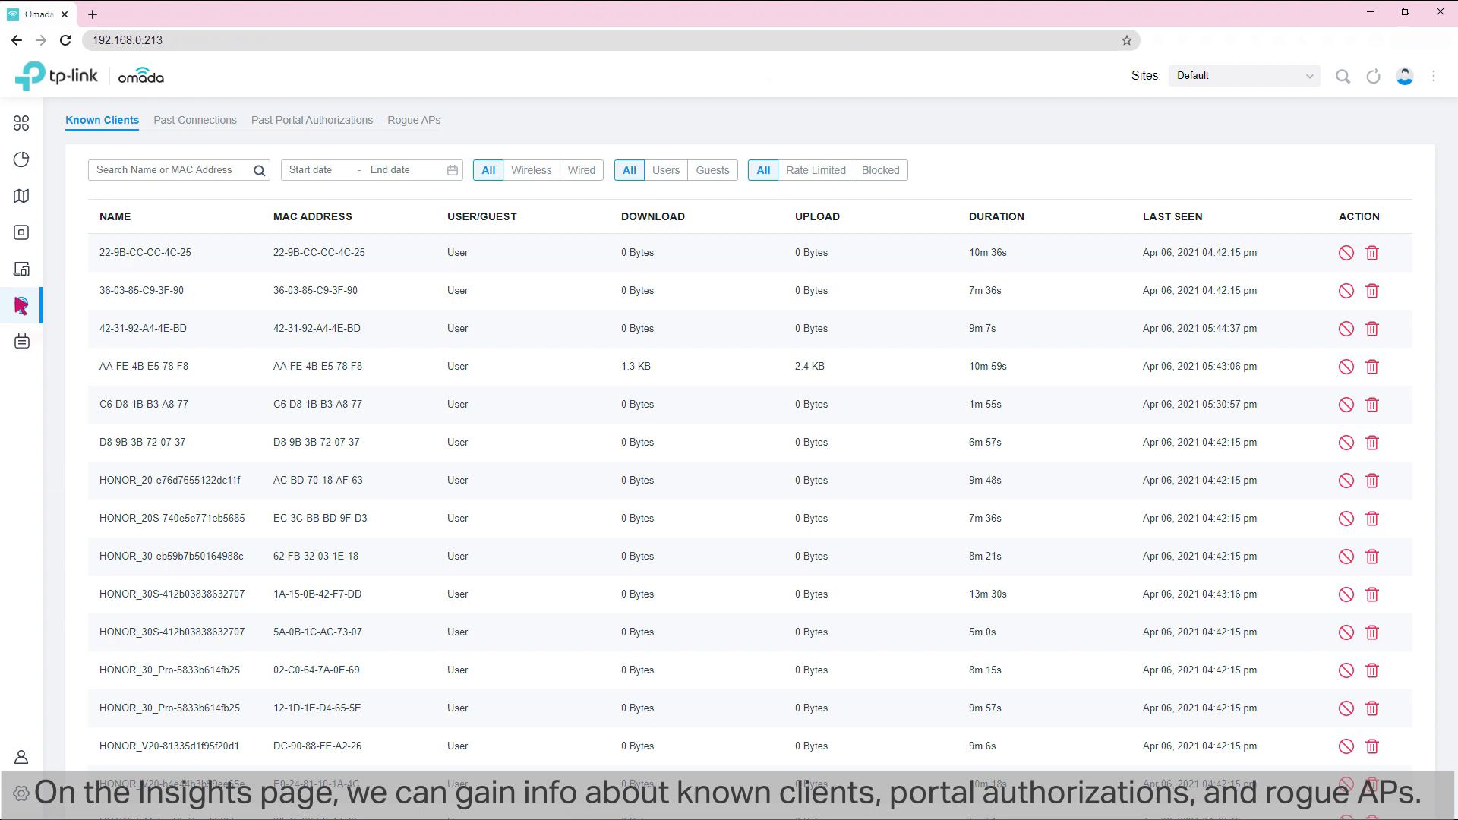
{"action": "left_click", "coordinate": [21, 341]}
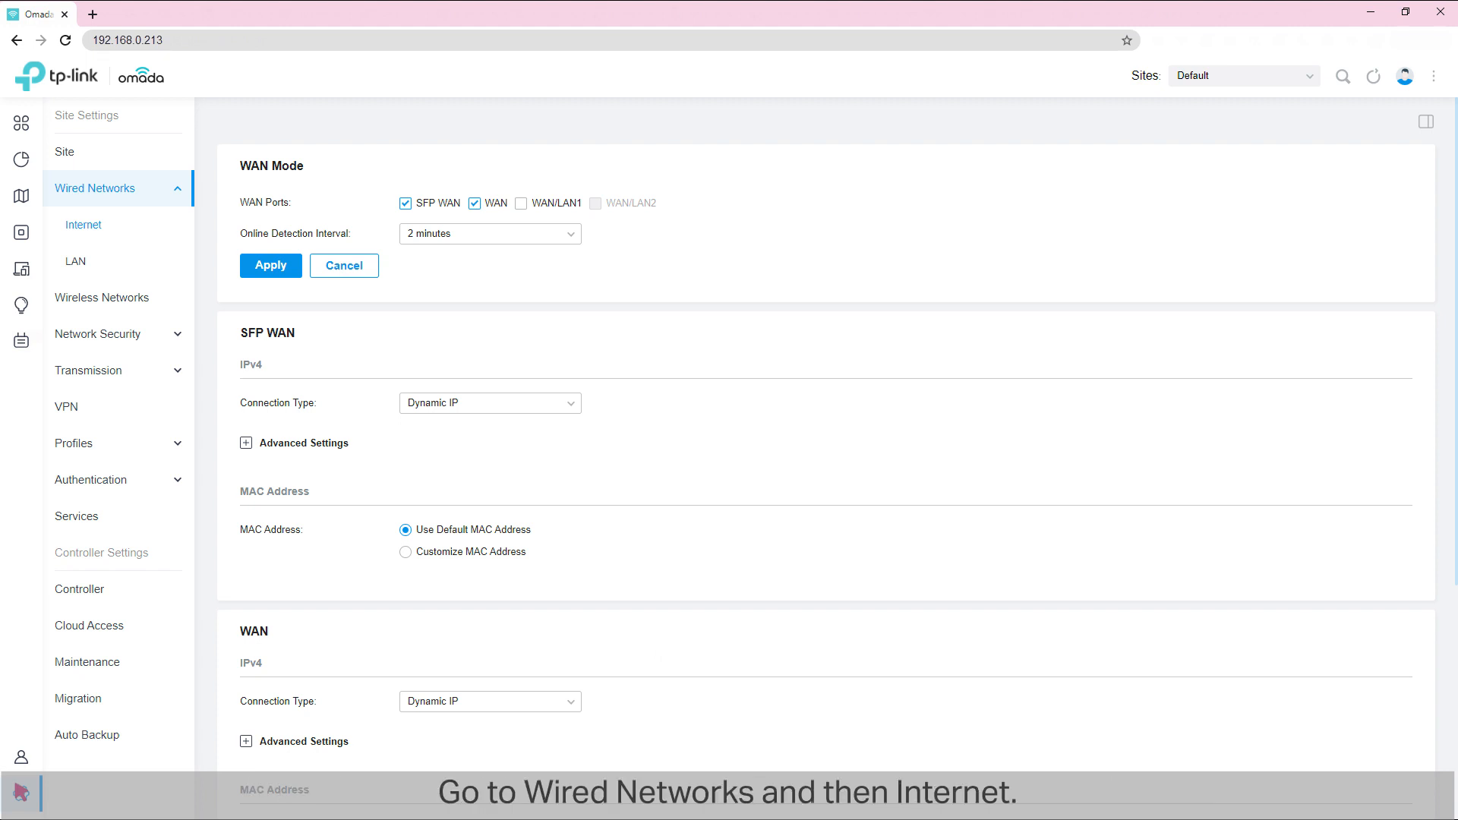
Step: In the wired Internet settings, set WAN to Static IP with address 10.10.10.20, subnet mask 255.255.255.0 and default gateway 10.10.10.1
{"action": "left_click", "coordinate": [82, 188]}
{"action": "left_click", "coordinate": [83, 228]}
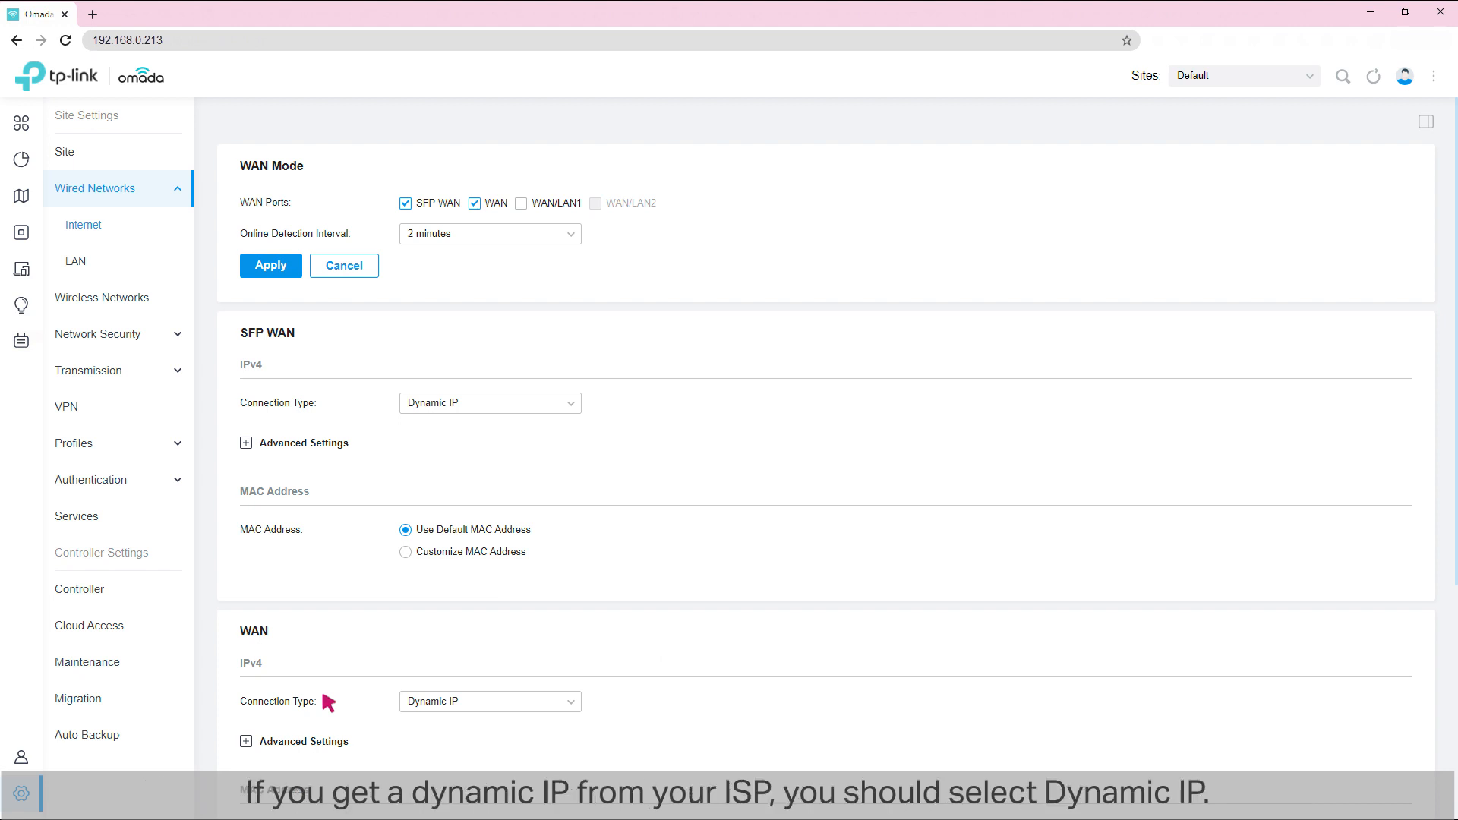
{"action": "left_click", "coordinate": [468, 701]}
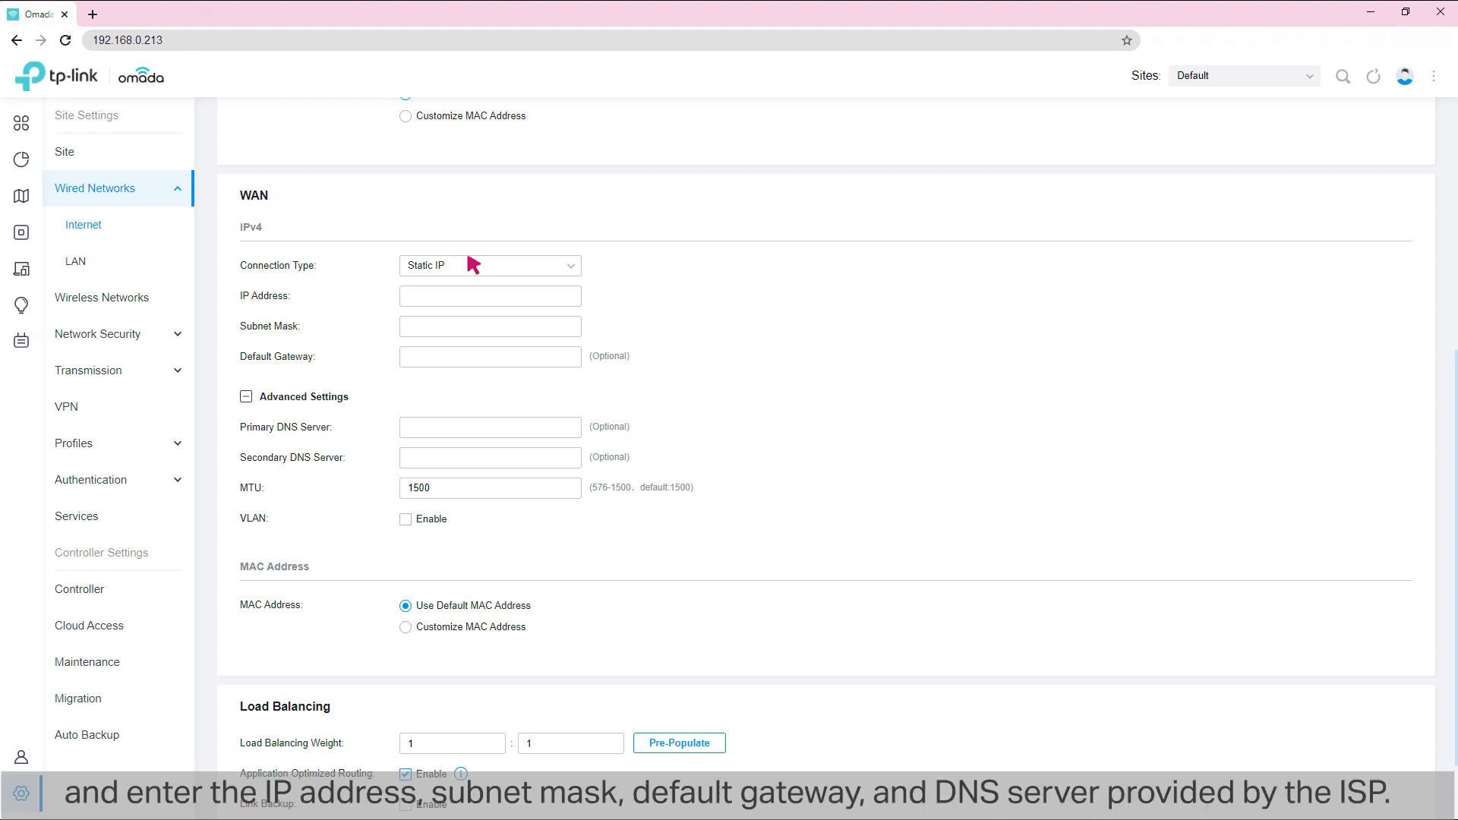
{"action": "left_click", "coordinate": [570, 290]}
{"action": "type", "text": "10.10.10.20"}
{"action": "left_click", "coordinate": [578, 325]}
{"action": "type", "text": "255.255.255.0"}
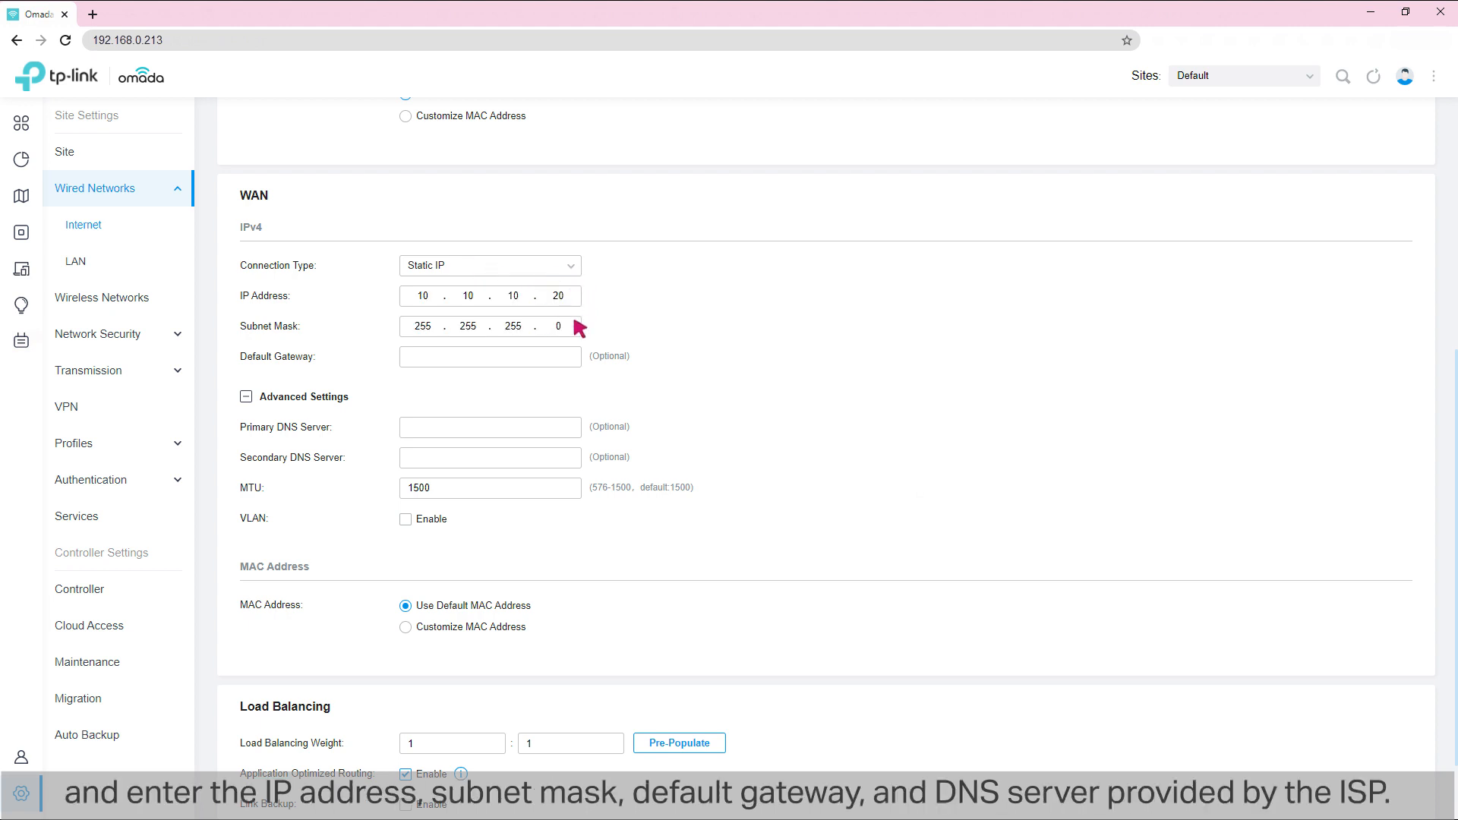
{"action": "left_click", "coordinate": [579, 356]}
{"action": "type", "text": "10.10.10.1"}
Step: Set the WAN's primary DNS server to 10.10.10.13 and secondary to 10.10.10.14, and apply the Internet settings
{"action": "left_click", "coordinate": [580, 428]}
{"action": "type", "text": "10.10.10.13"}
{"action": "key", "text": "Tab"}
{"action": "type", "text": "10.10.10.14"}
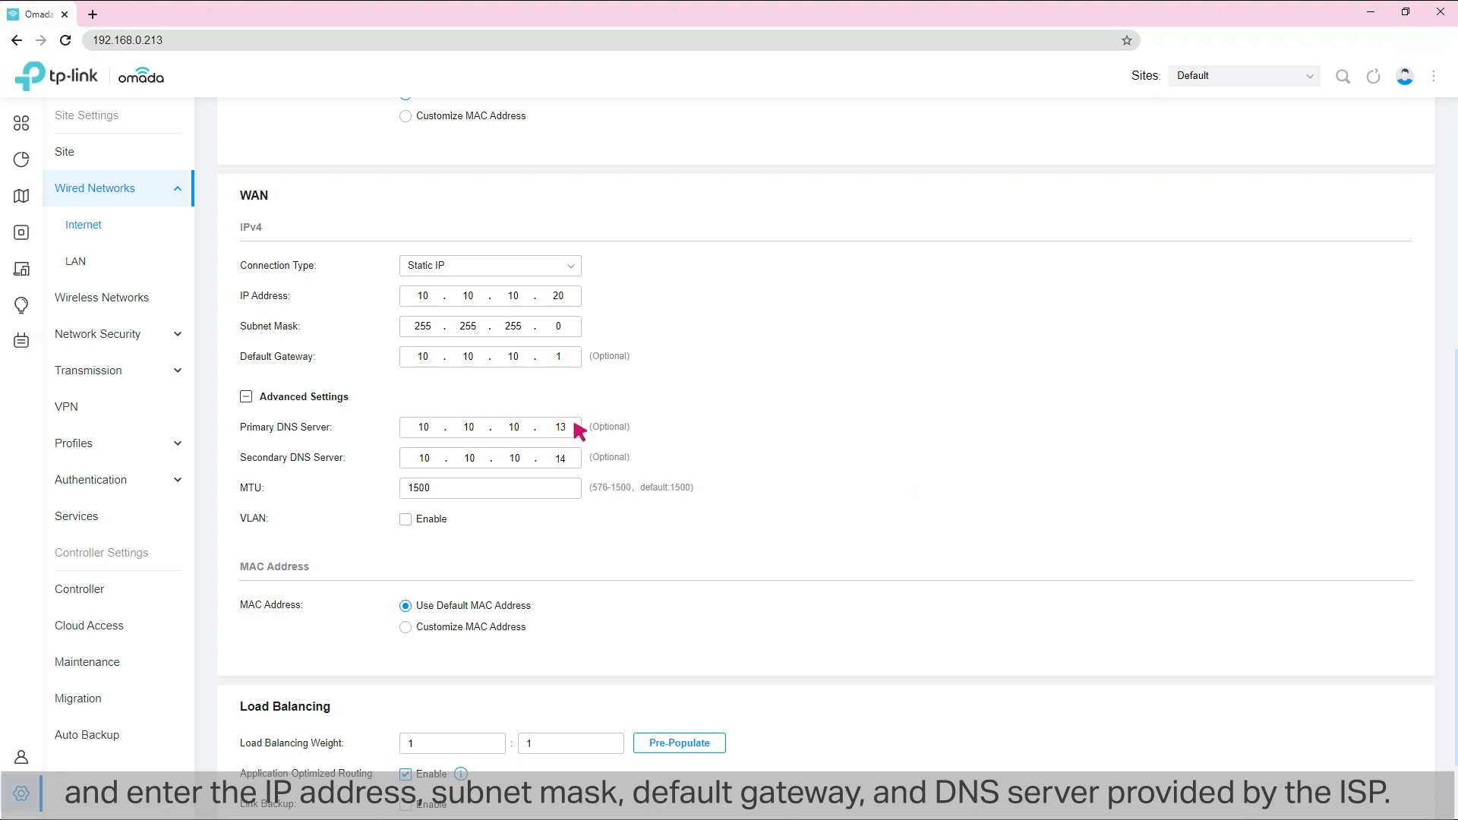
{"action": "scroll", "coordinate": [578, 429], "scroll_direction": "down", "scroll_amount": 2}
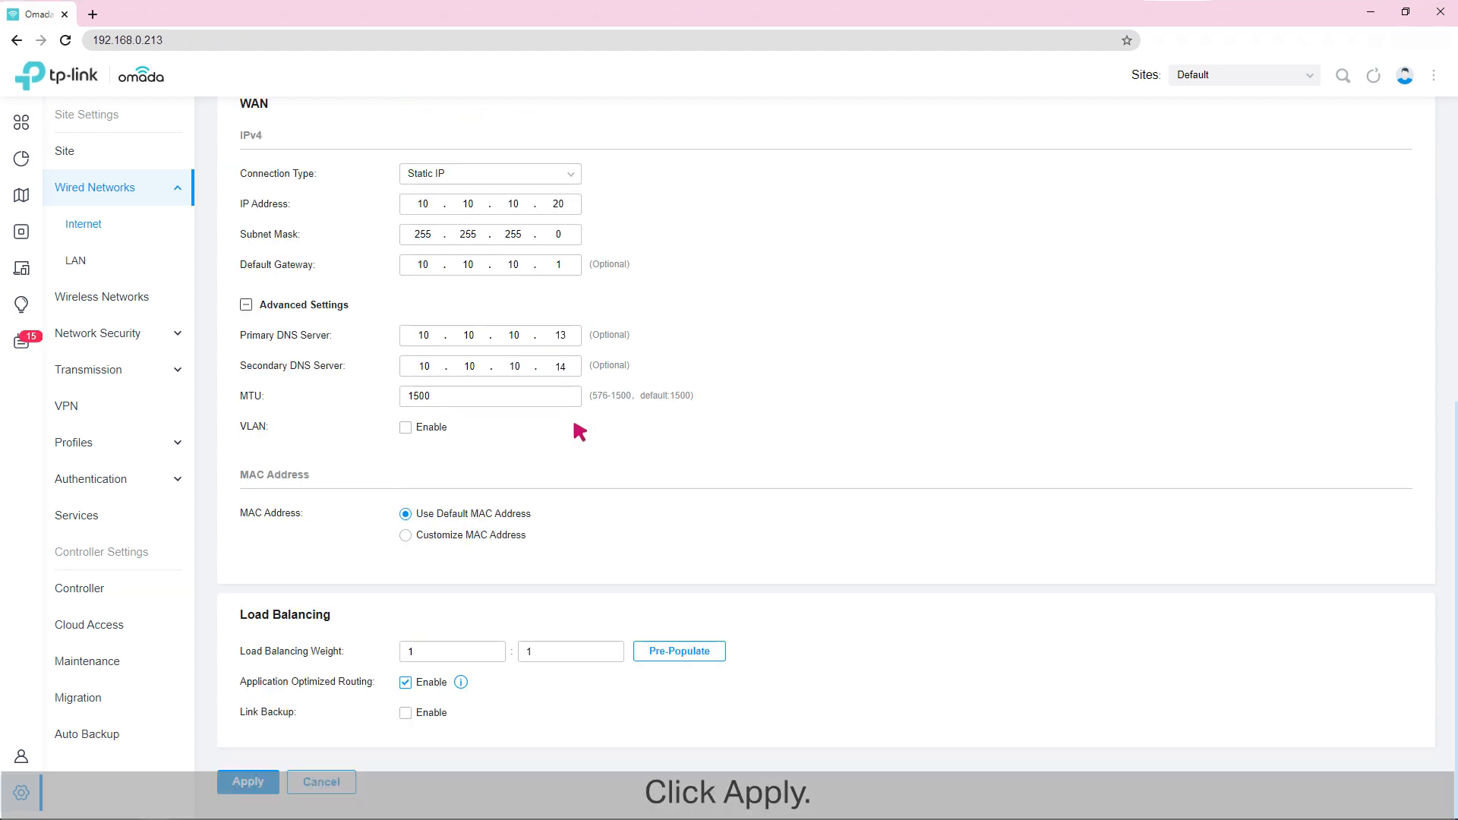
{"action": "left_click", "coordinate": [249, 782]}
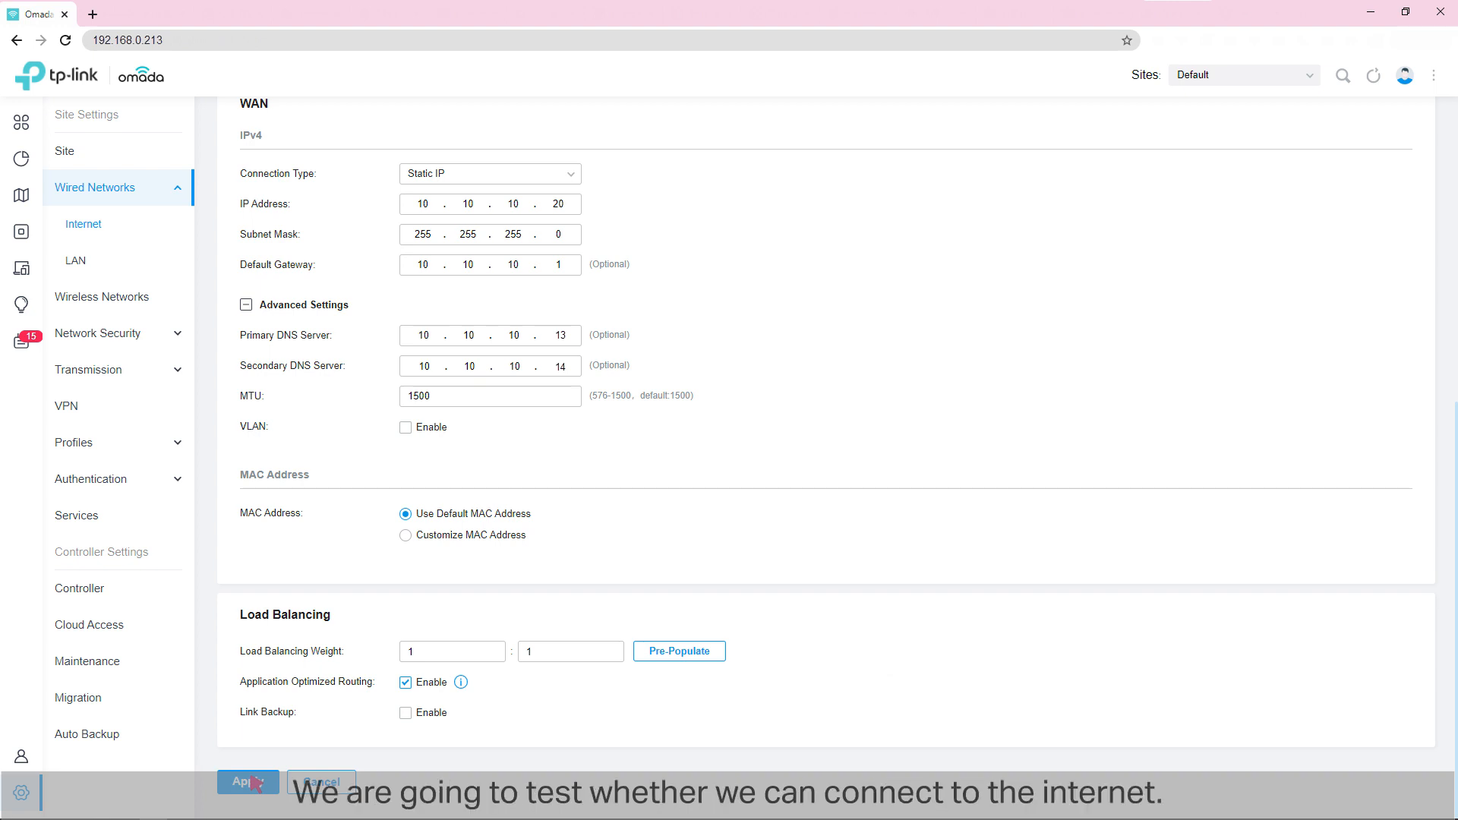
{"action": "key", "text": "super+r"}
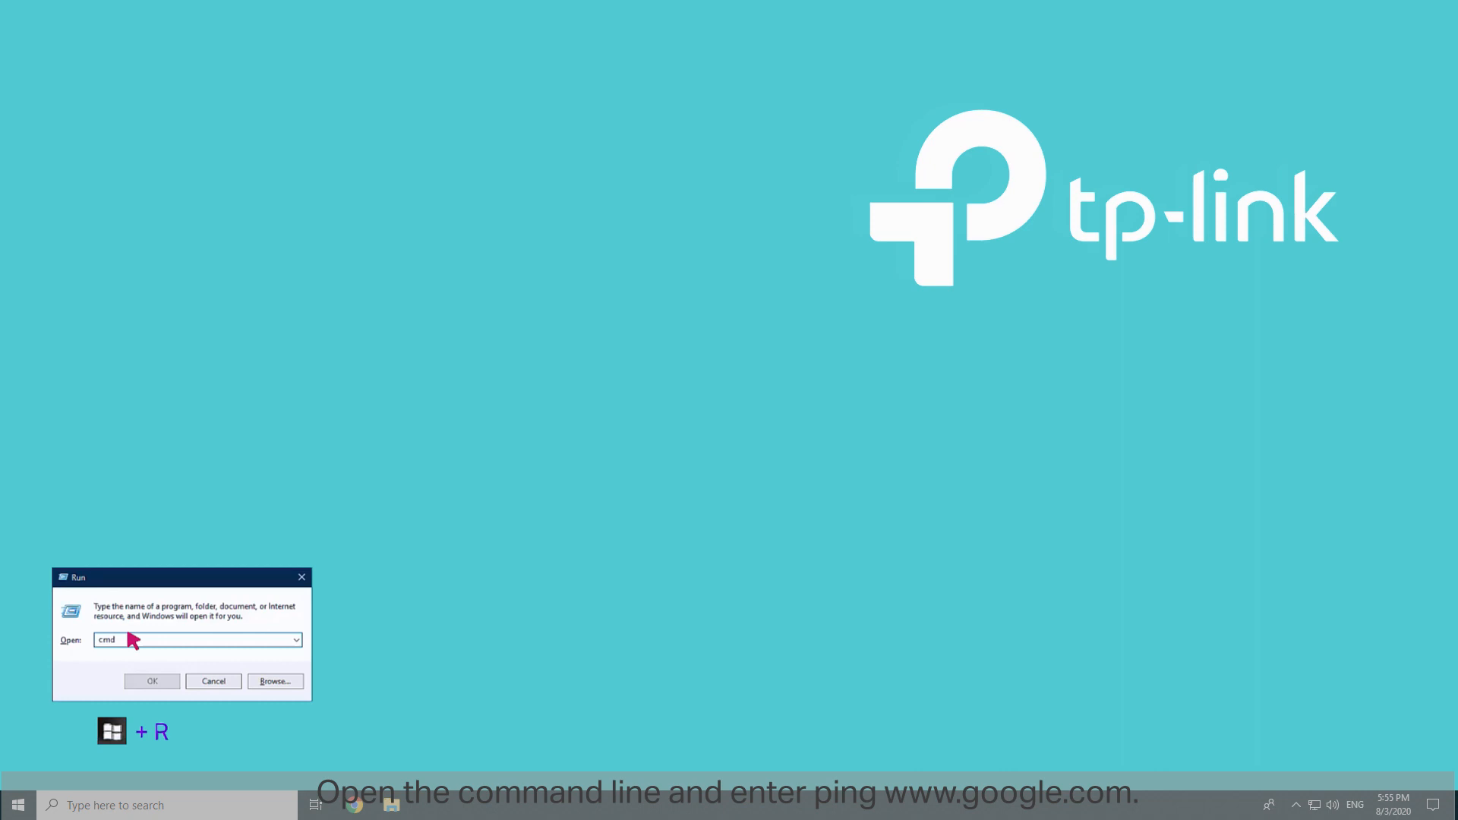
{"action": "key", "text": "Return"}
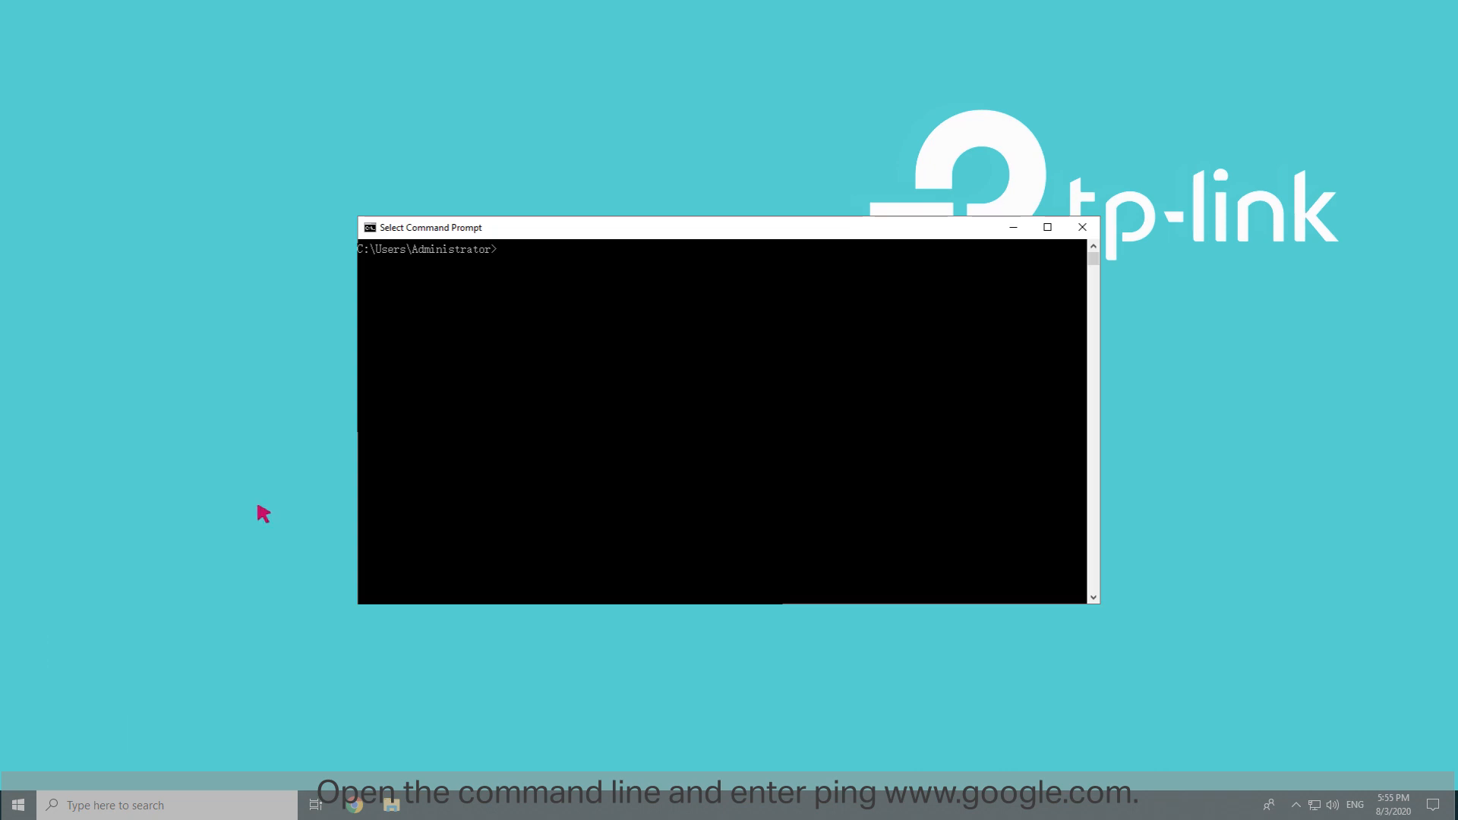
{"action": "type", "text": "ping www.google.com"}
{"action": "left_click", "coordinate": [518, 252]}
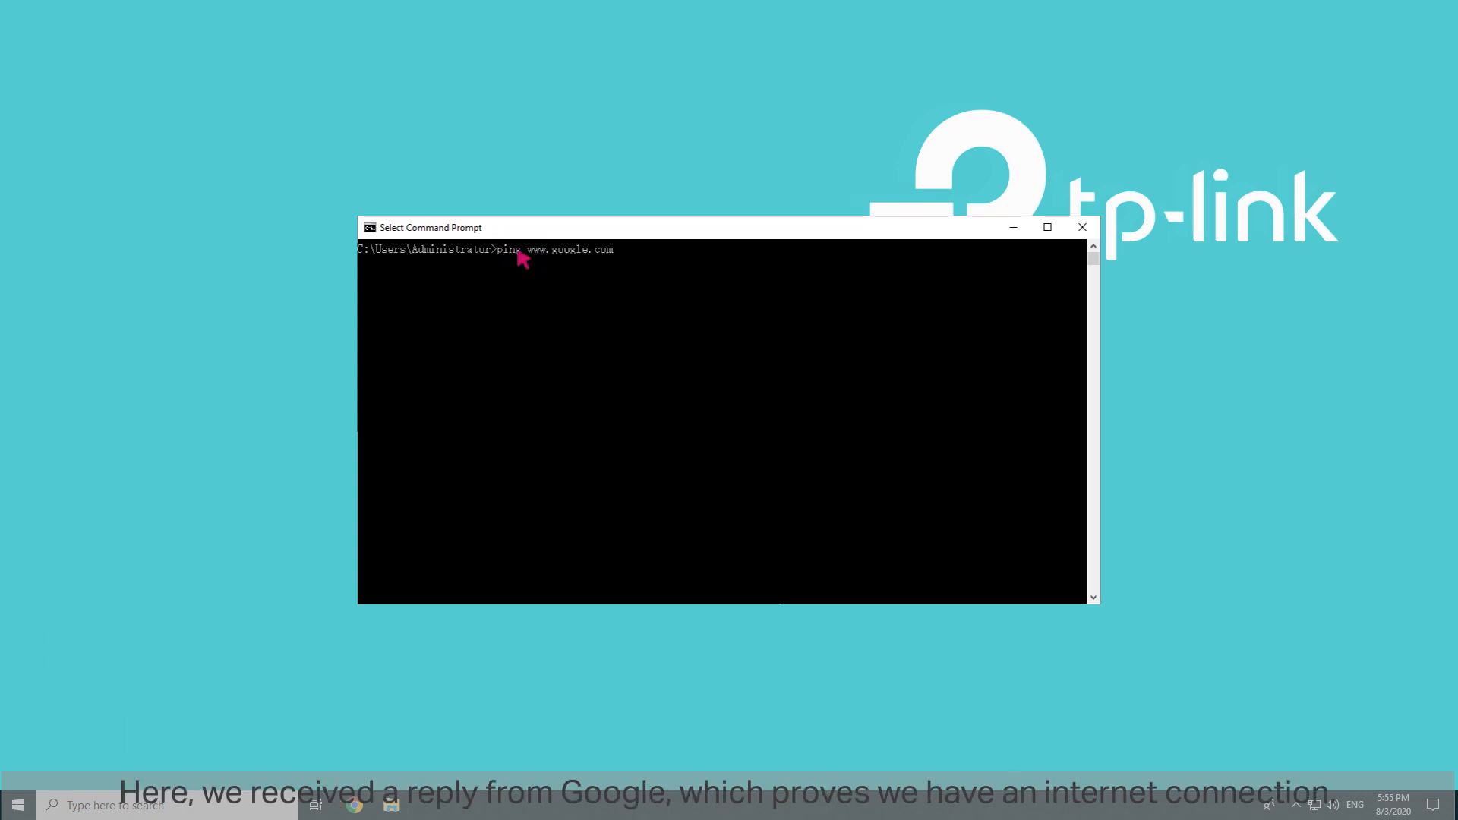
{"action": "key", "text": "Return"}
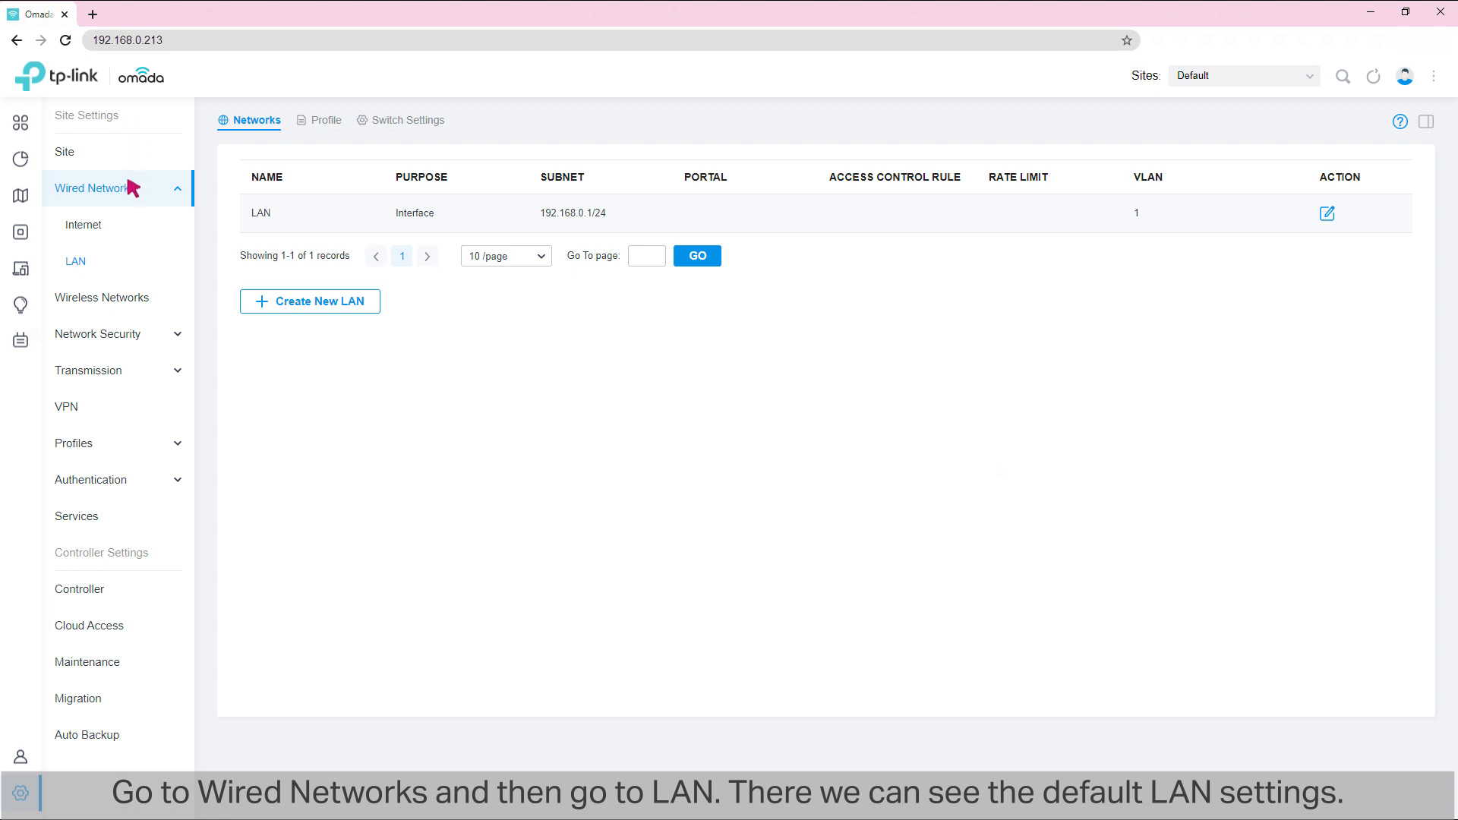
Step: In the controller's wired LAN networks, review the default LAN's VLAN and DHCP settings and save them as they are
{"action": "left_click", "coordinate": [79, 262]}
{"action": "left_click", "coordinate": [1327, 215]}
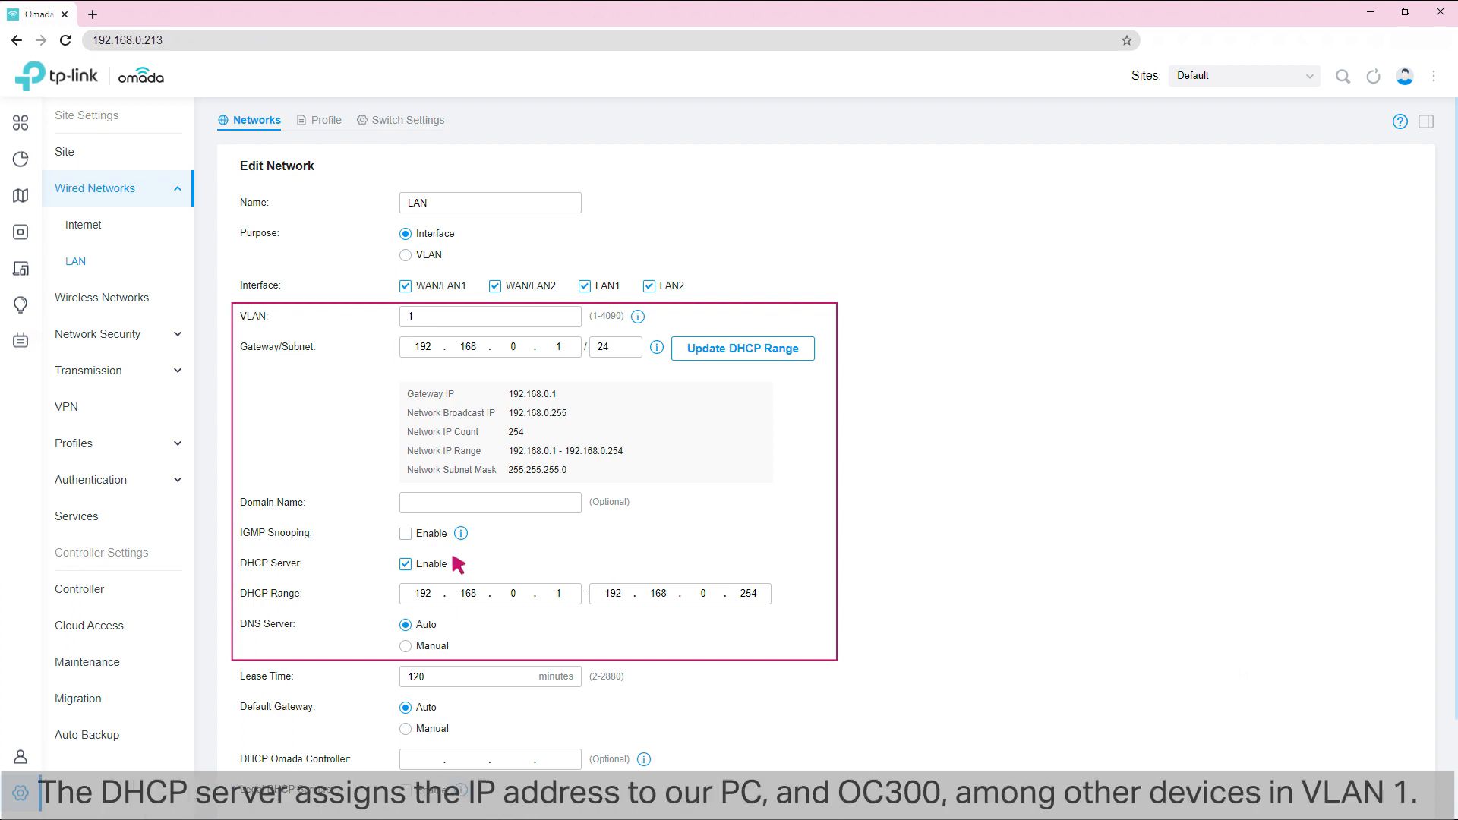
{"action": "scroll", "coordinate": [458, 564], "scroll_direction": "down", "scroll_amount": 2}
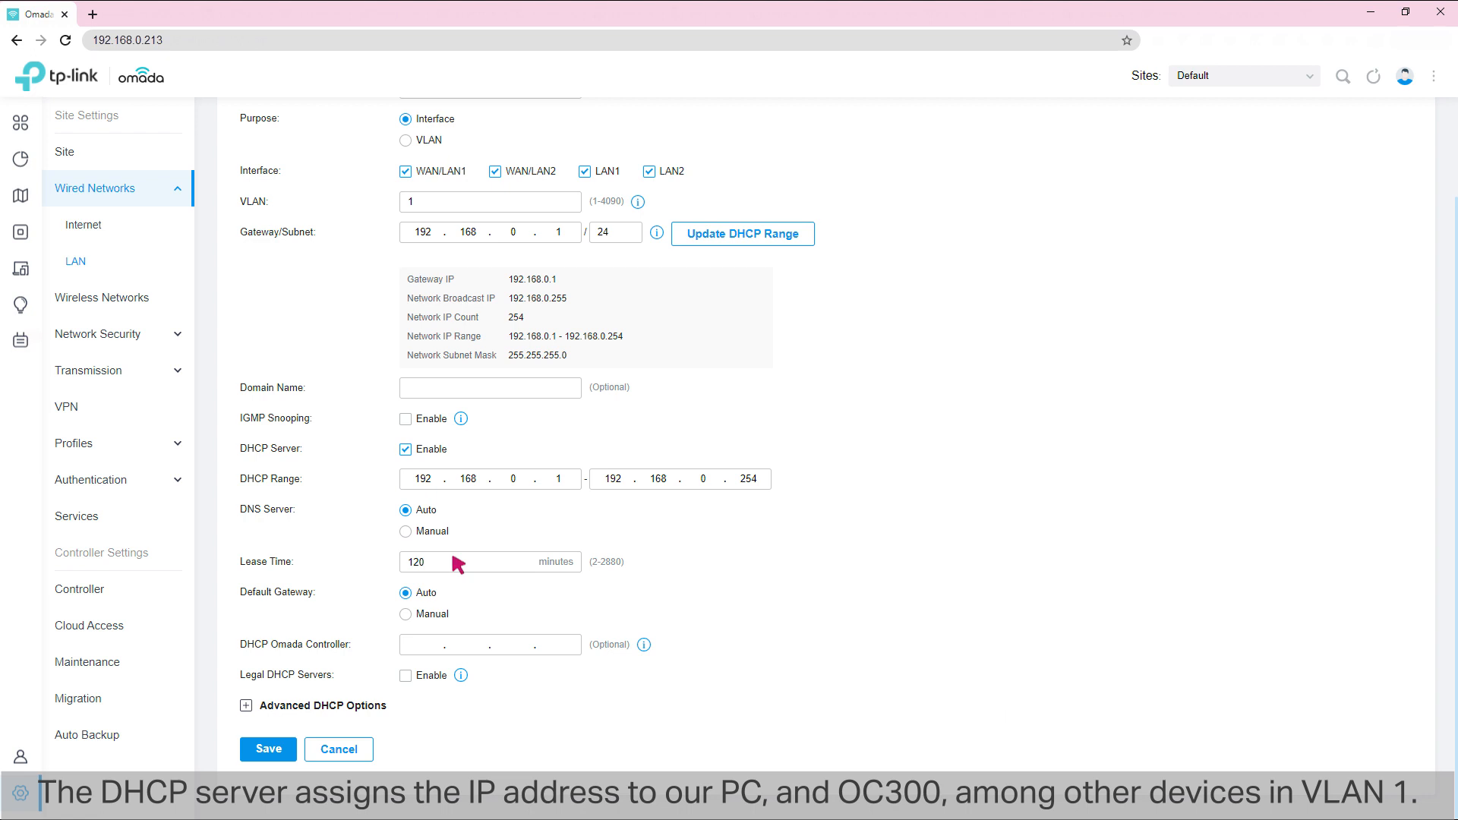
{"action": "left_click", "coordinate": [266, 749]}
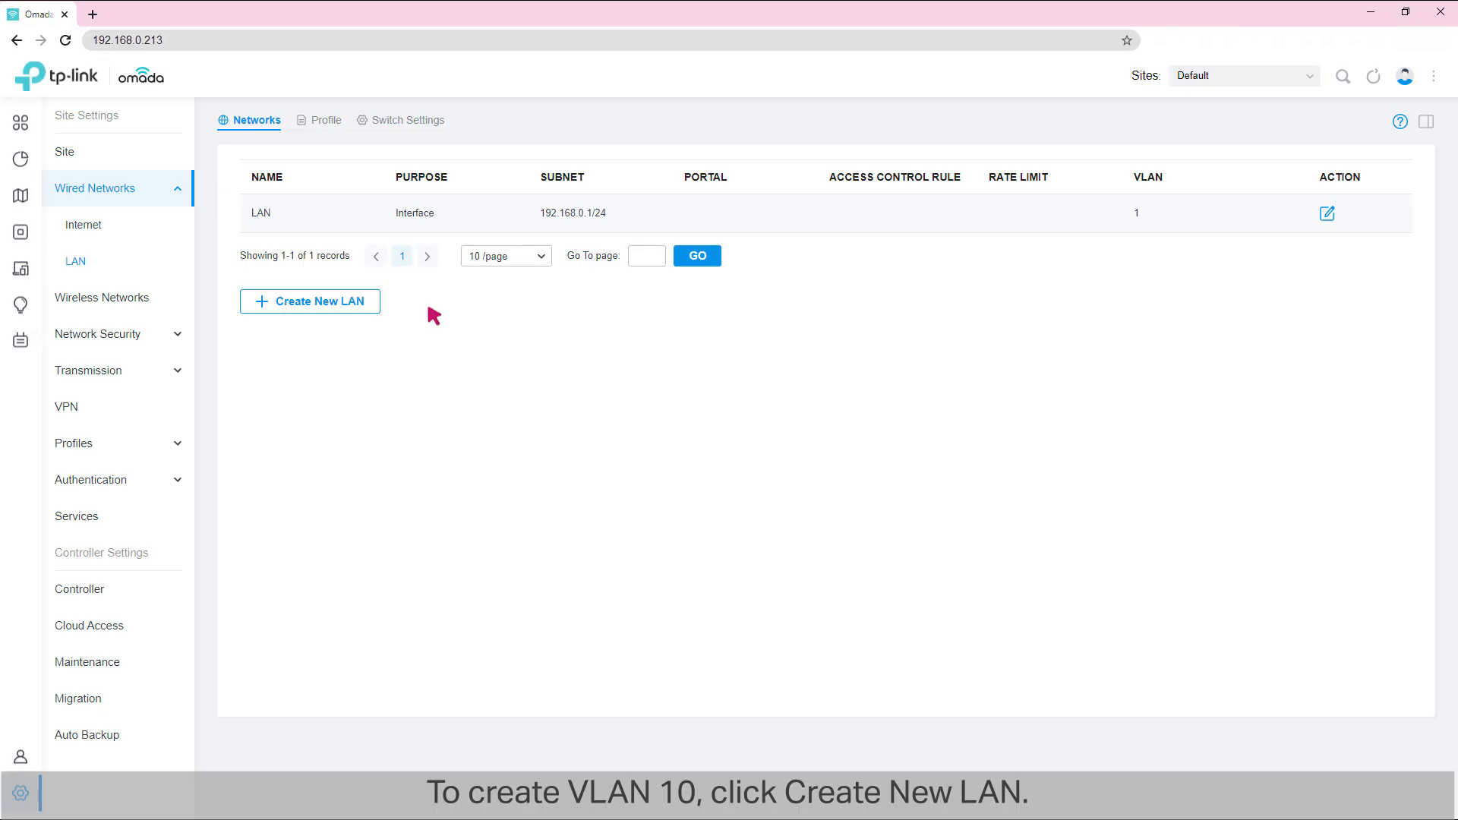
Step: Start a new LAN network named R&D with Interface as its purpose
{"action": "left_click", "coordinate": [316, 302]}
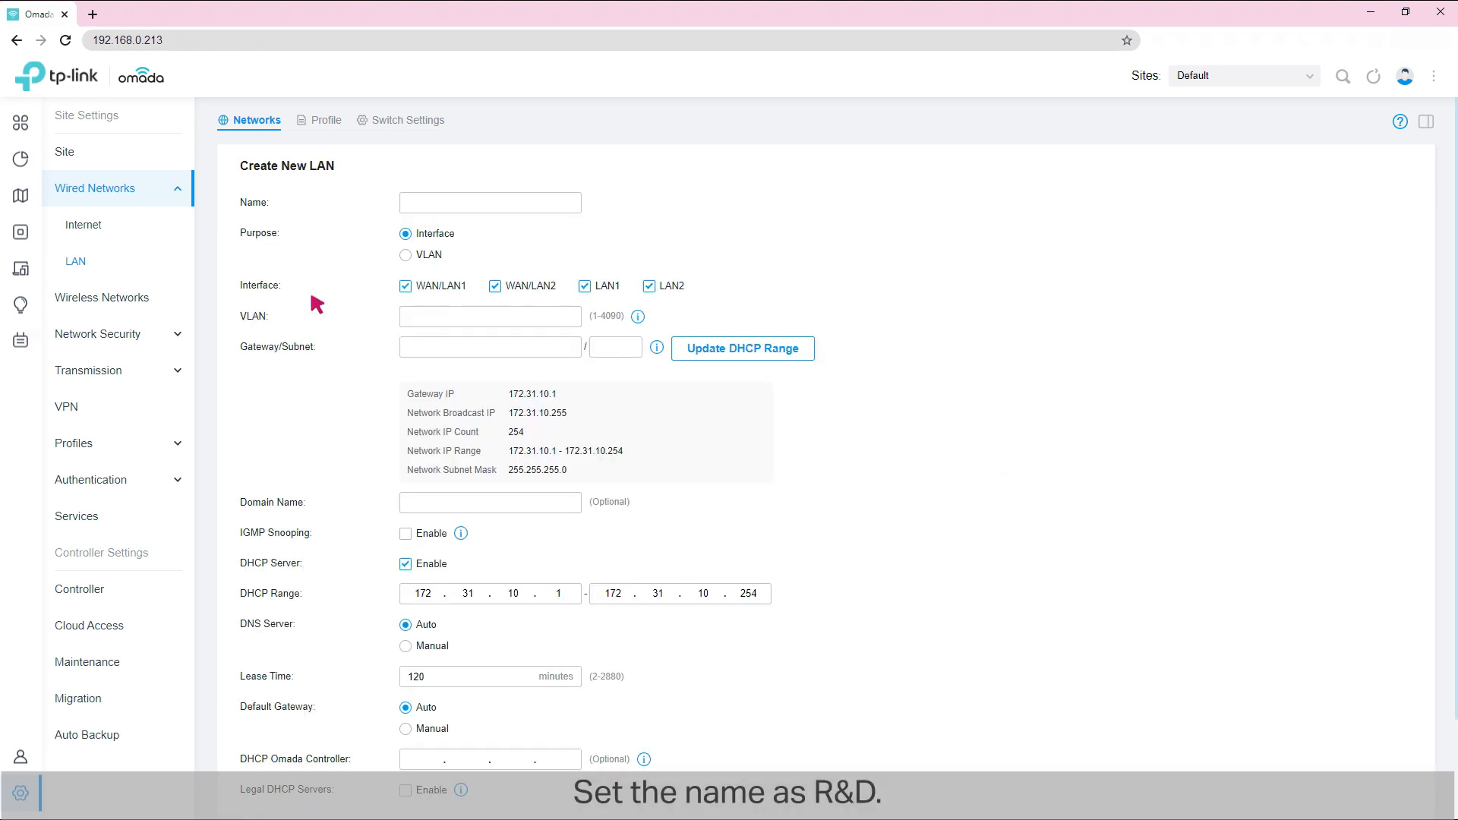
{"action": "left_click", "coordinate": [443, 202]}
{"action": "type", "text": "R&D"}
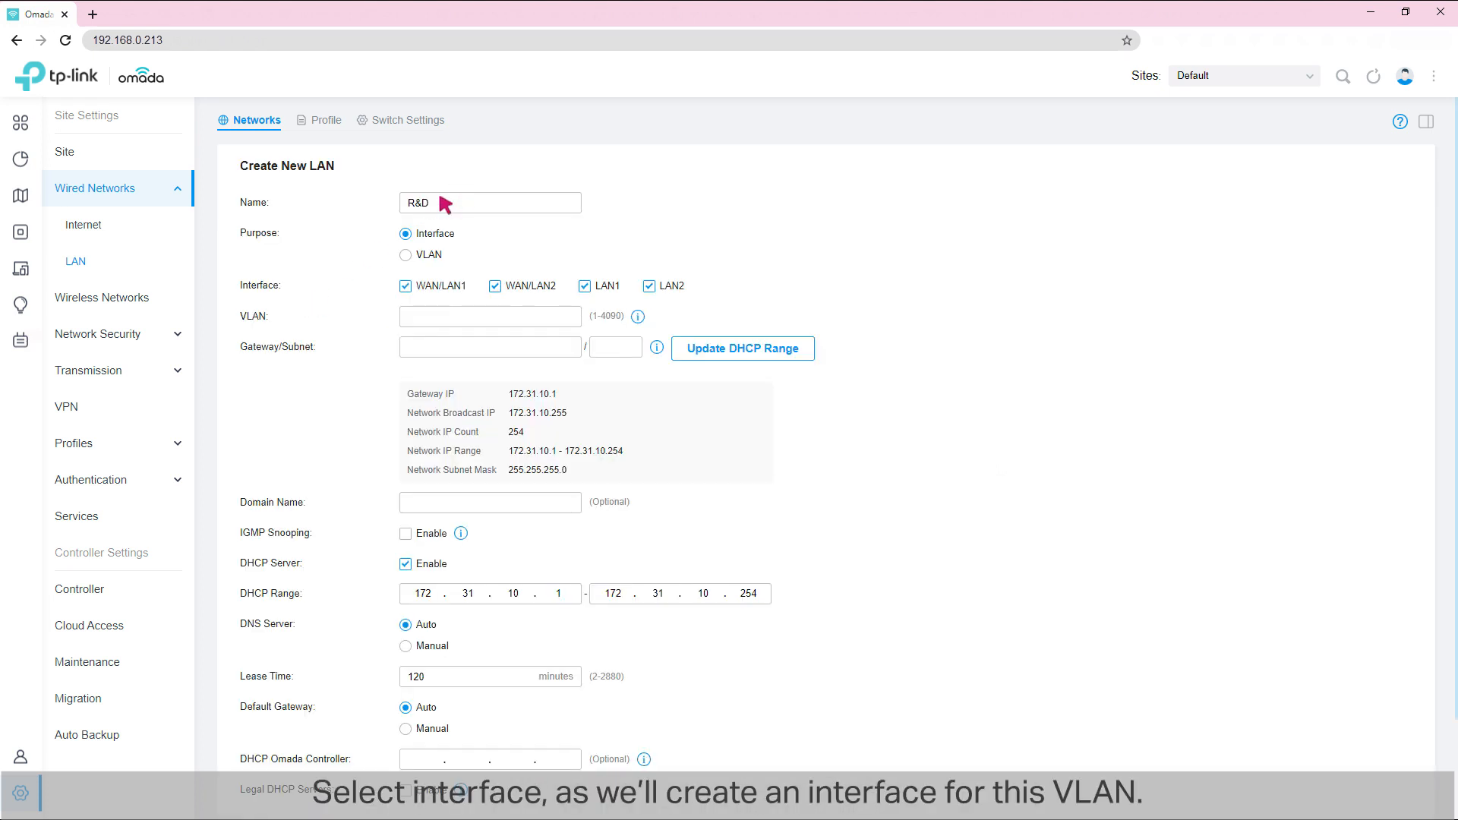
{"action": "left_click", "coordinate": [402, 228]}
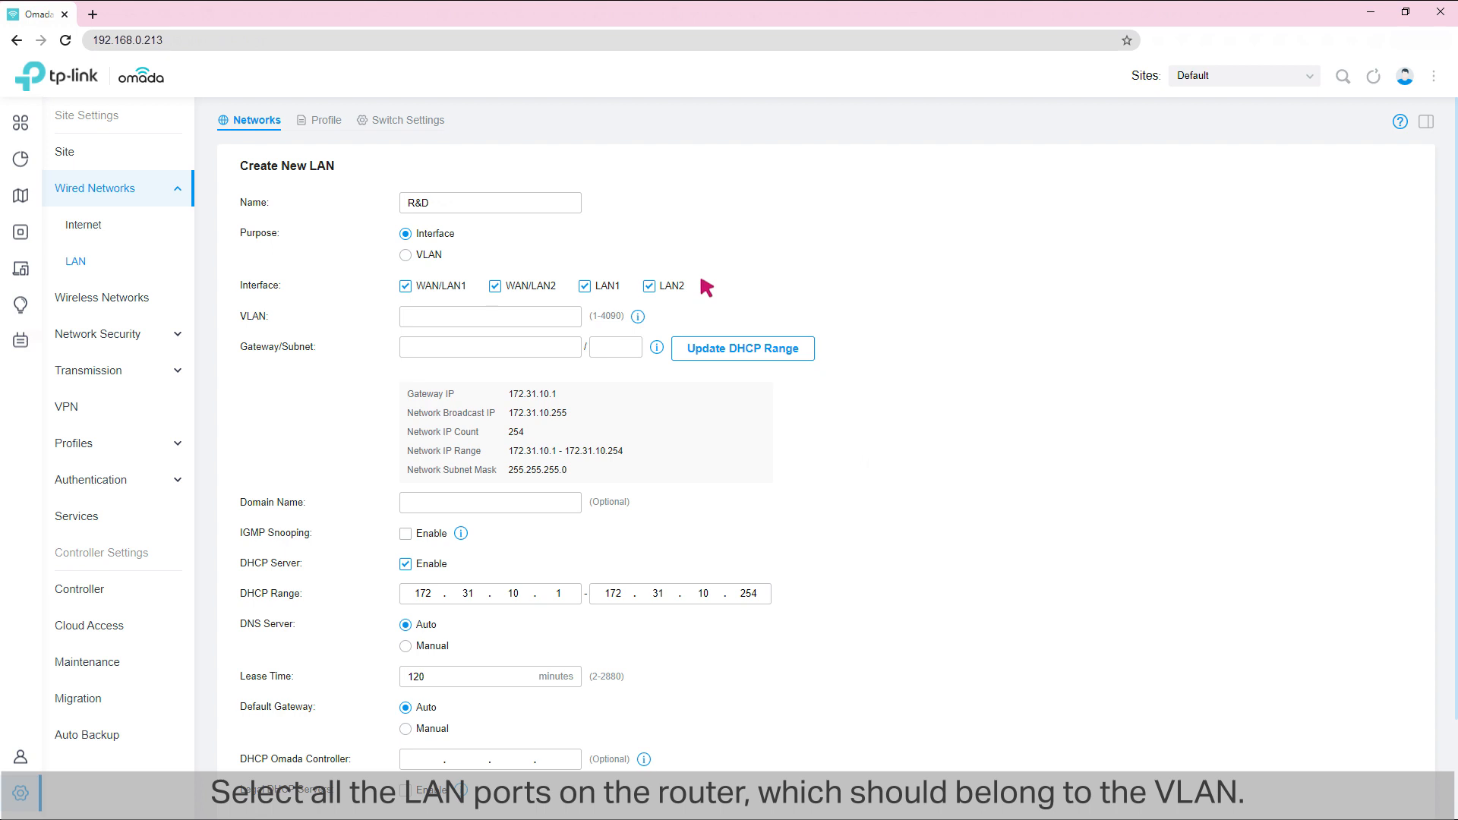
Step: Assign the R&D network VLAN 10 and the gateway/subnet 172.31.10.1/24
{"action": "left_click", "coordinate": [432, 316]}
{"action": "type", "text": "10"}
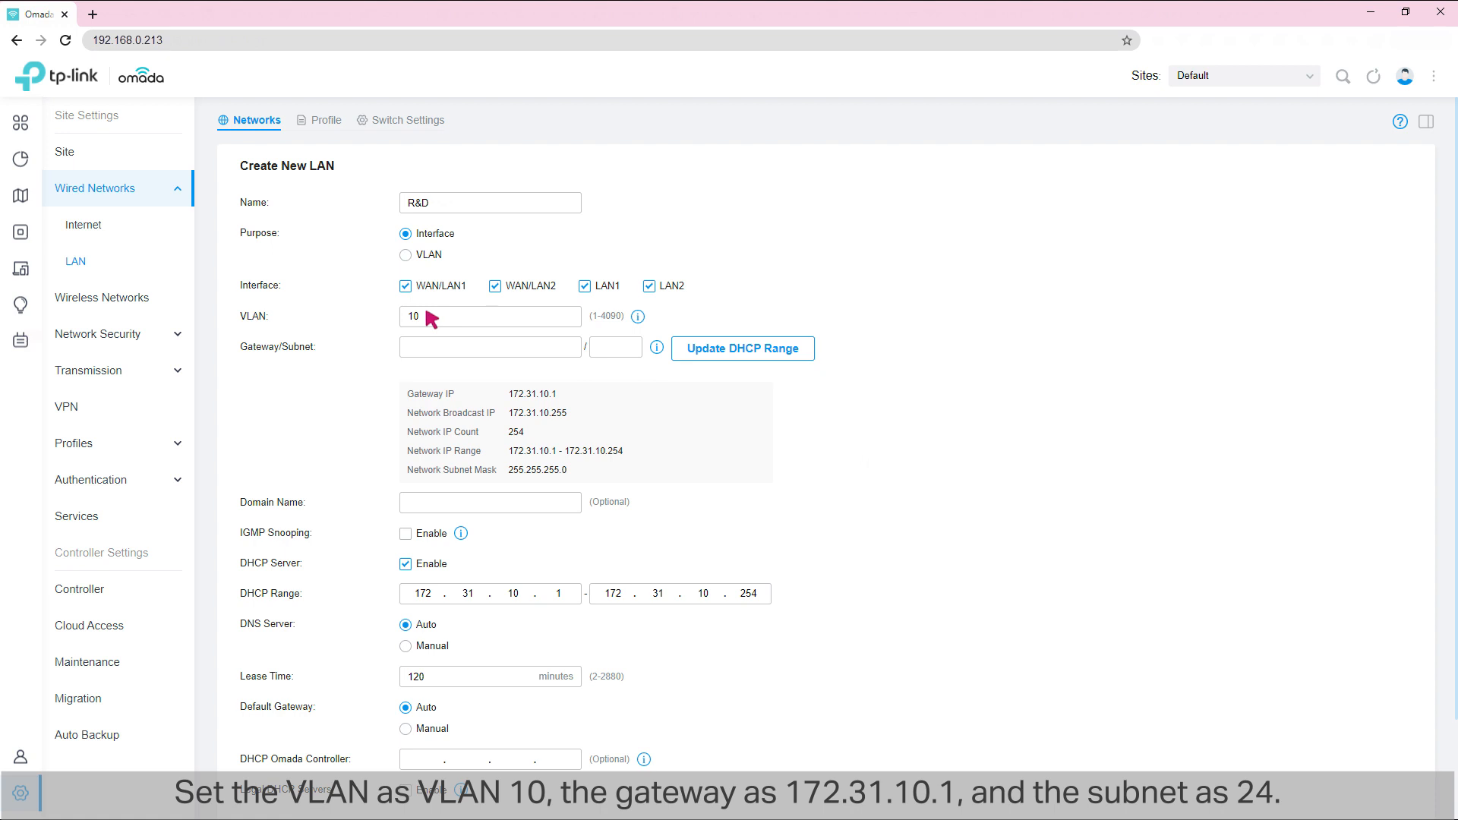
{"action": "left_click", "coordinate": [447, 348]}
{"action": "type", "text": "172.31.10.1"}
{"action": "left_click", "coordinate": [622, 348]}
{"action": "type", "text": "24"}
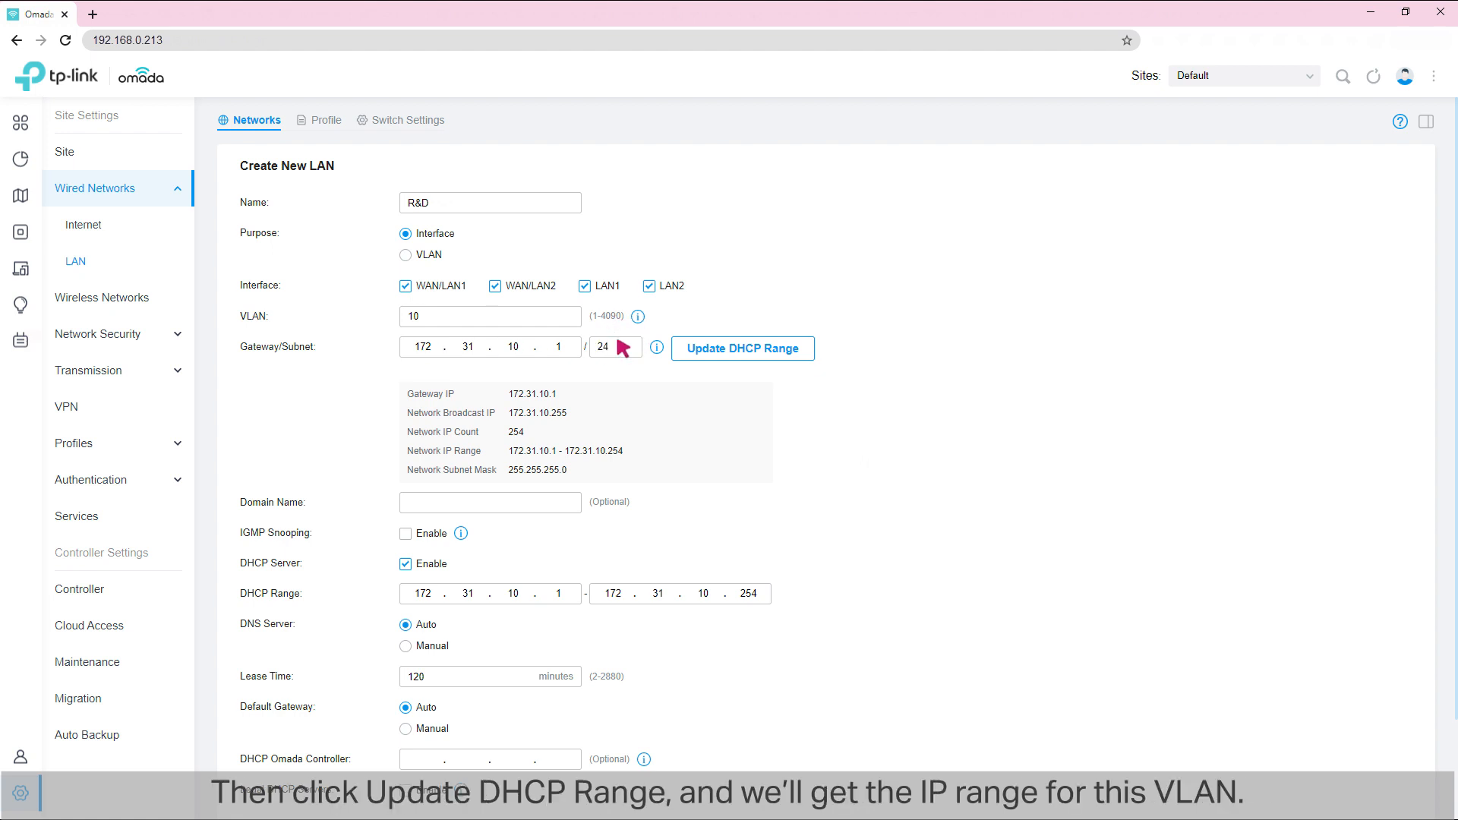
Step: Update the R&D network's DHCP range from its gateway and subnet, and save the network
{"action": "left_click", "coordinate": [734, 341]}
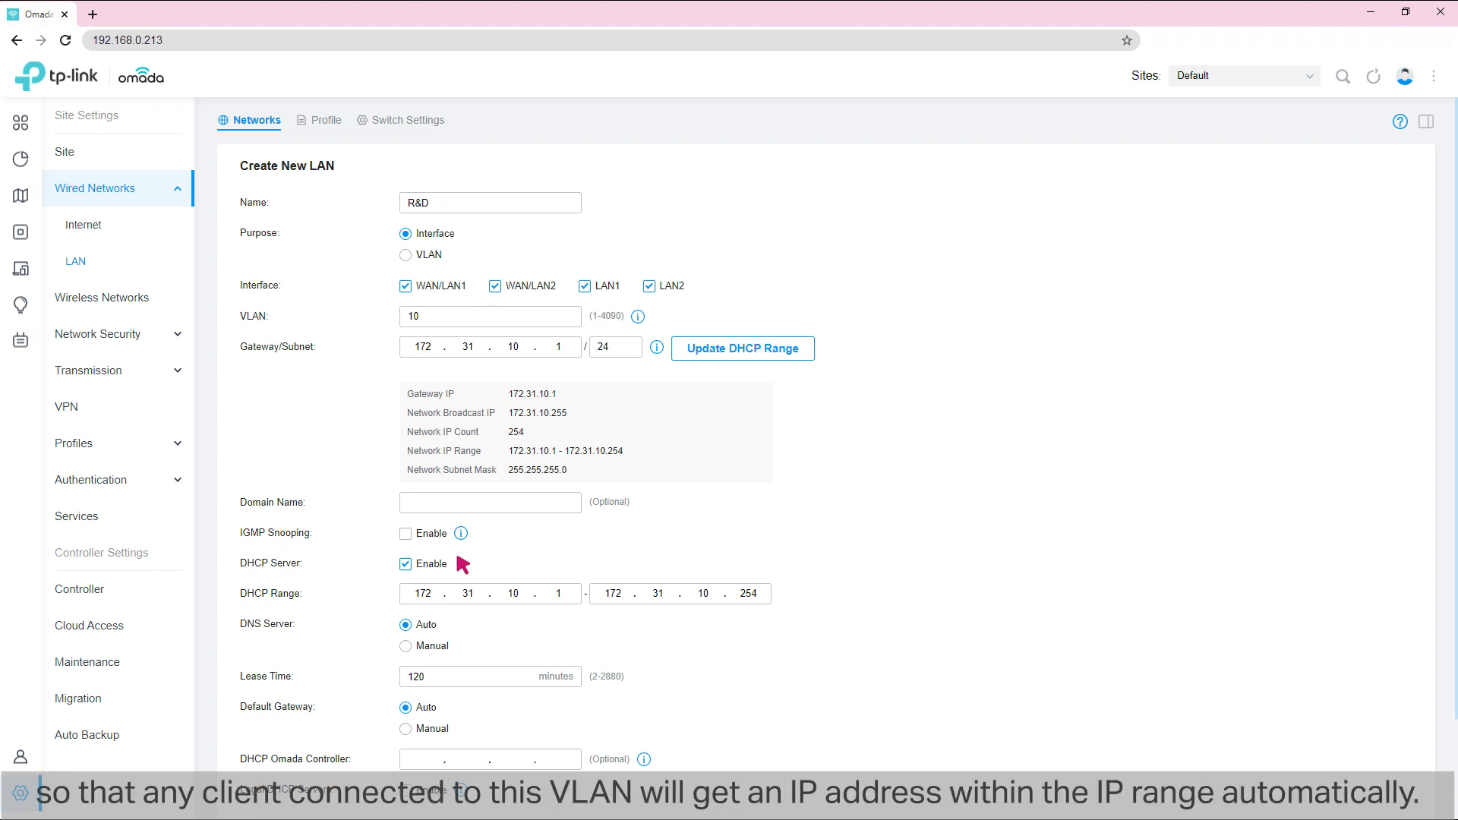
{"action": "scroll", "coordinate": [463, 564], "scroll_direction": "down", "scroll_amount": 2}
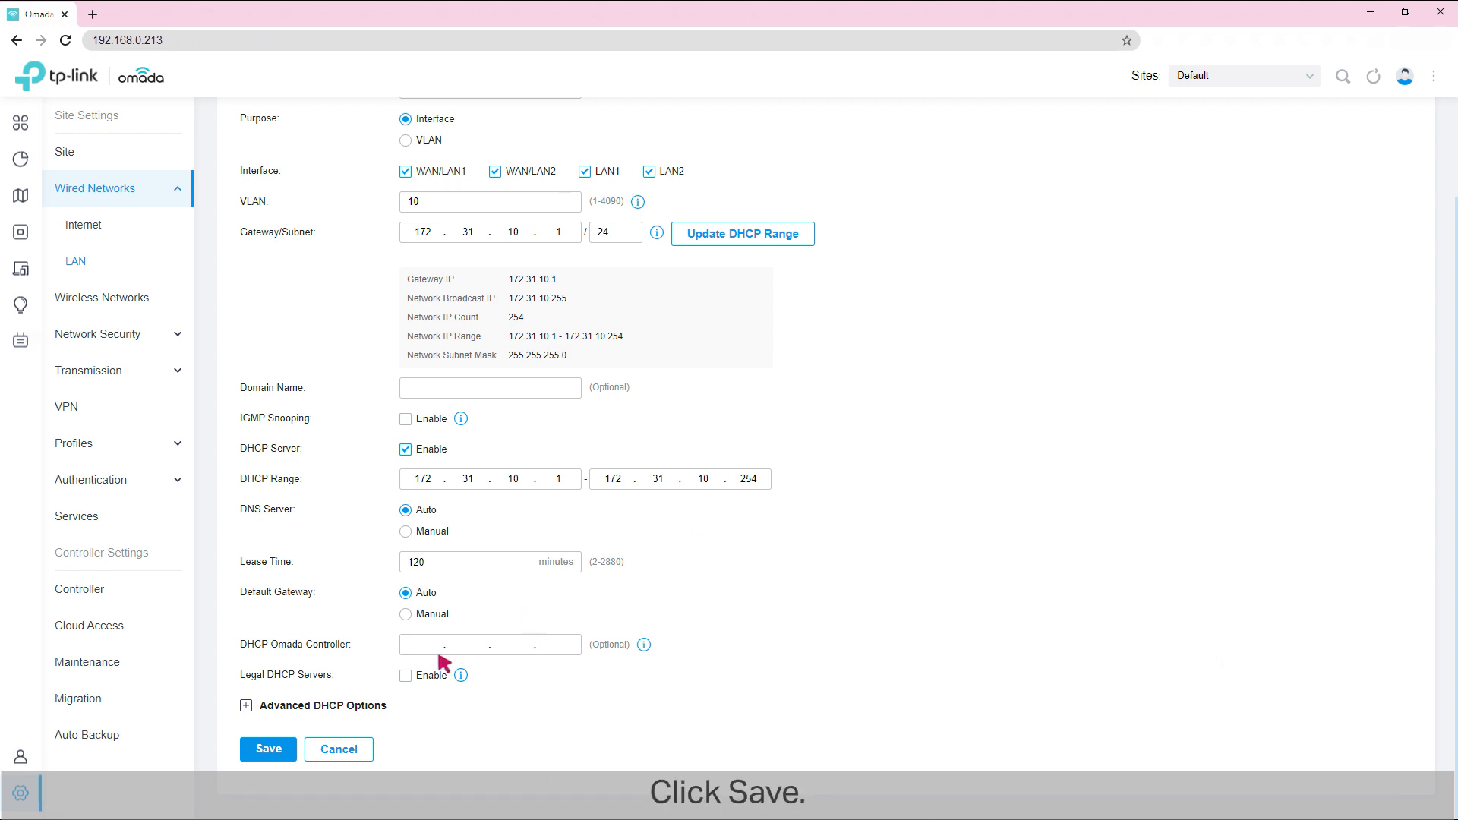
{"action": "left_click", "coordinate": [270, 750]}
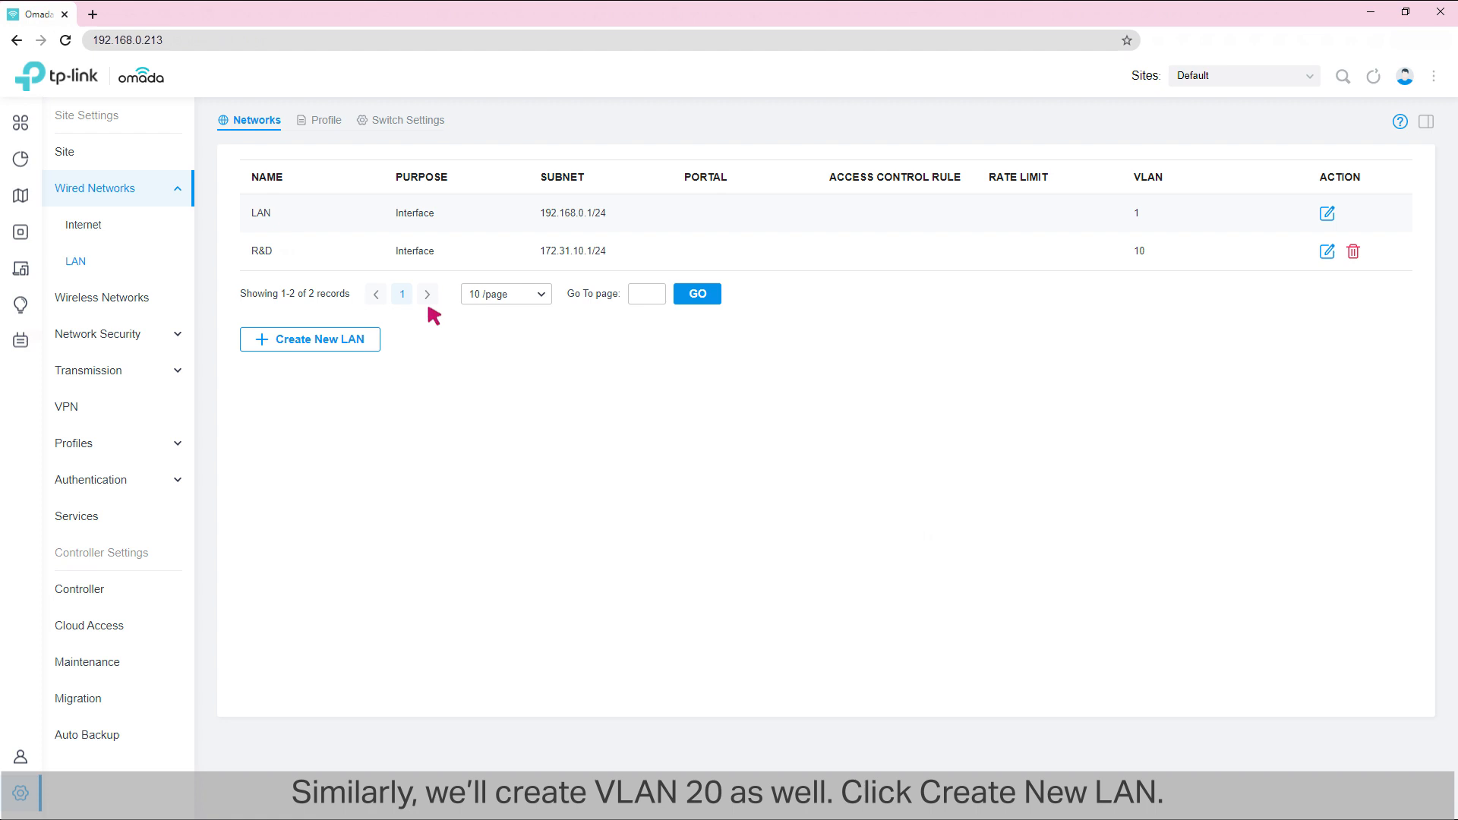
Step: Start another new LAN network named Marketing
{"action": "left_click", "coordinate": [314, 338]}
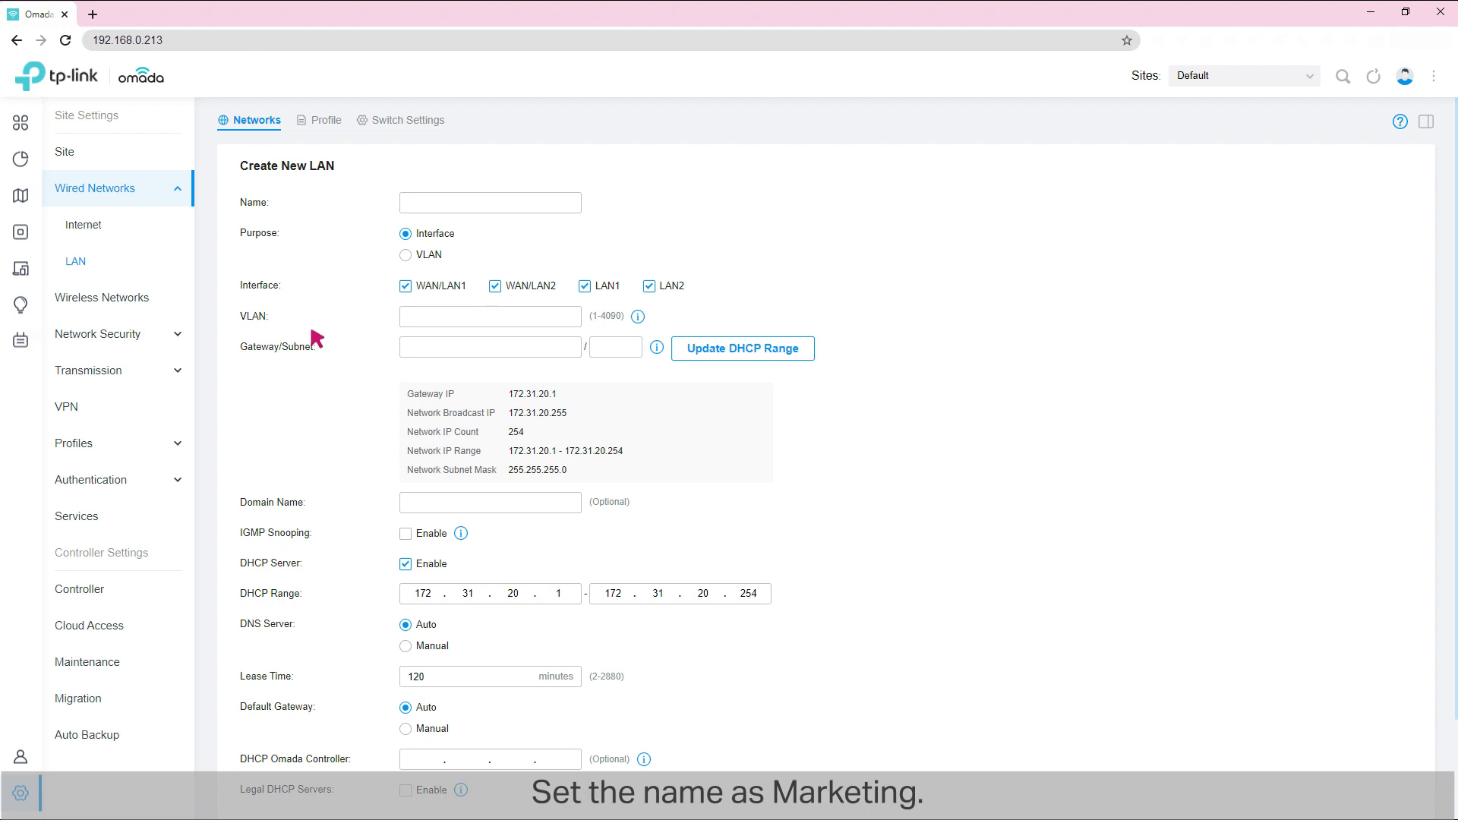
{"action": "left_click", "coordinate": [440, 202]}
{"action": "type", "text": "Market"}
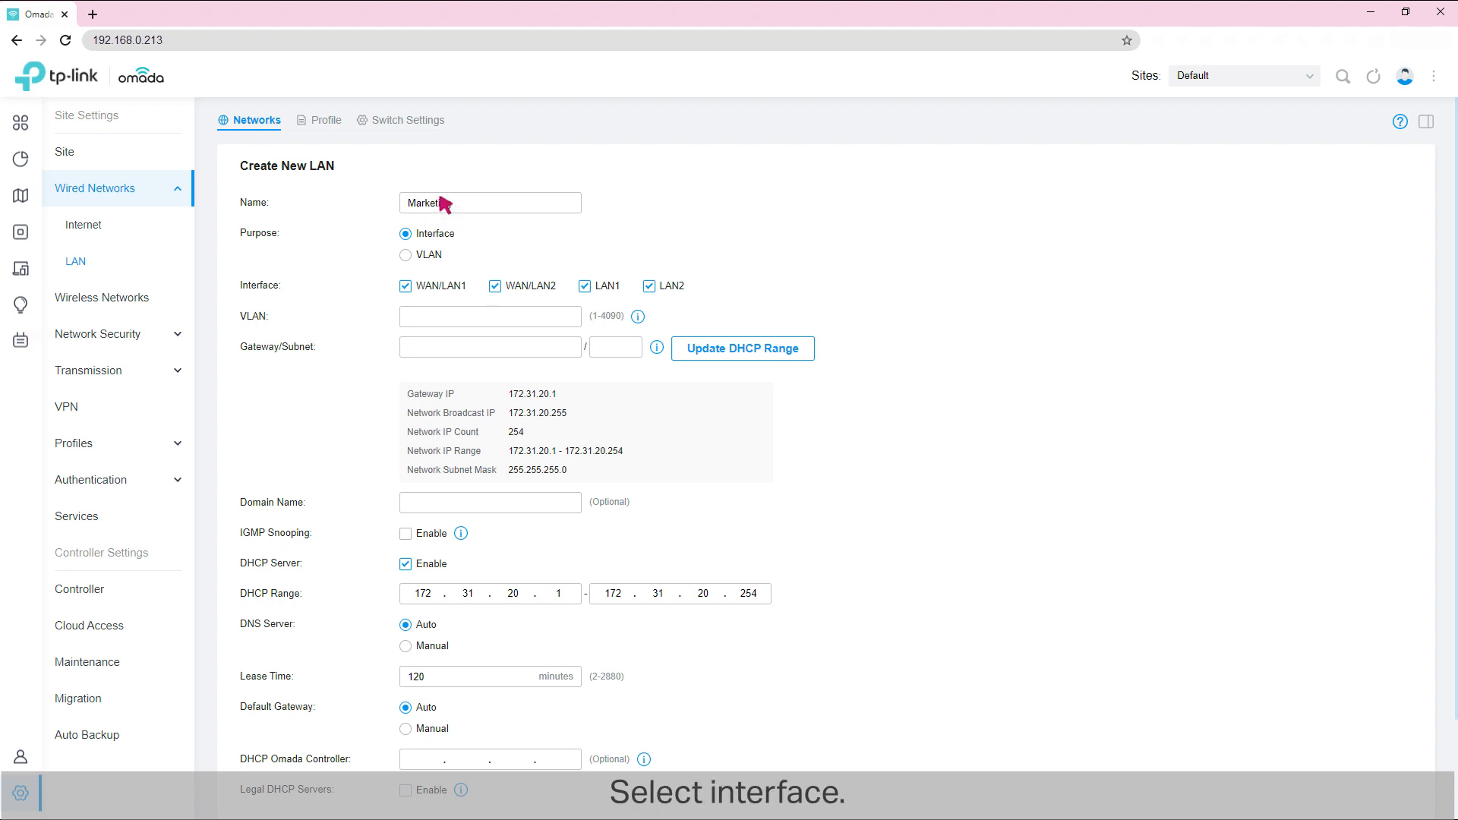
{"action": "type", "text": "ing"}
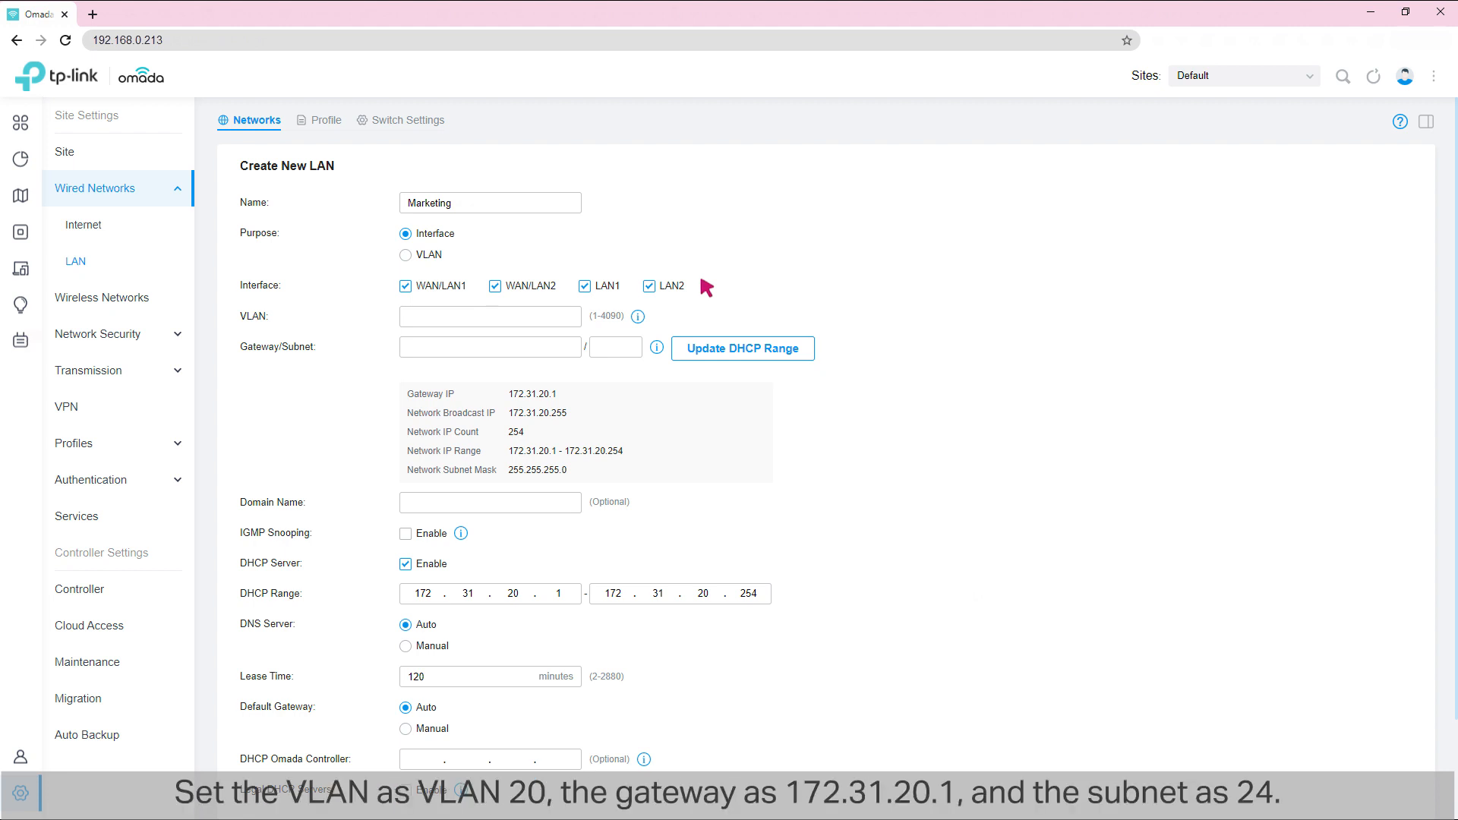
Step: Assign the Marketing network VLAN 20 and the gateway/subnet 172.31.20.1/24
{"action": "left_click", "coordinate": [428, 315]}
{"action": "type", "text": "20"}
{"action": "left_click", "coordinate": [444, 346]}
{"action": "left_click", "coordinate": [619, 347]}
{"action": "type", "text": "24"}
Step: Update the Marketing network's DHCP range from its gateway and subnet, and save the network
{"action": "left_click", "coordinate": [738, 348]}
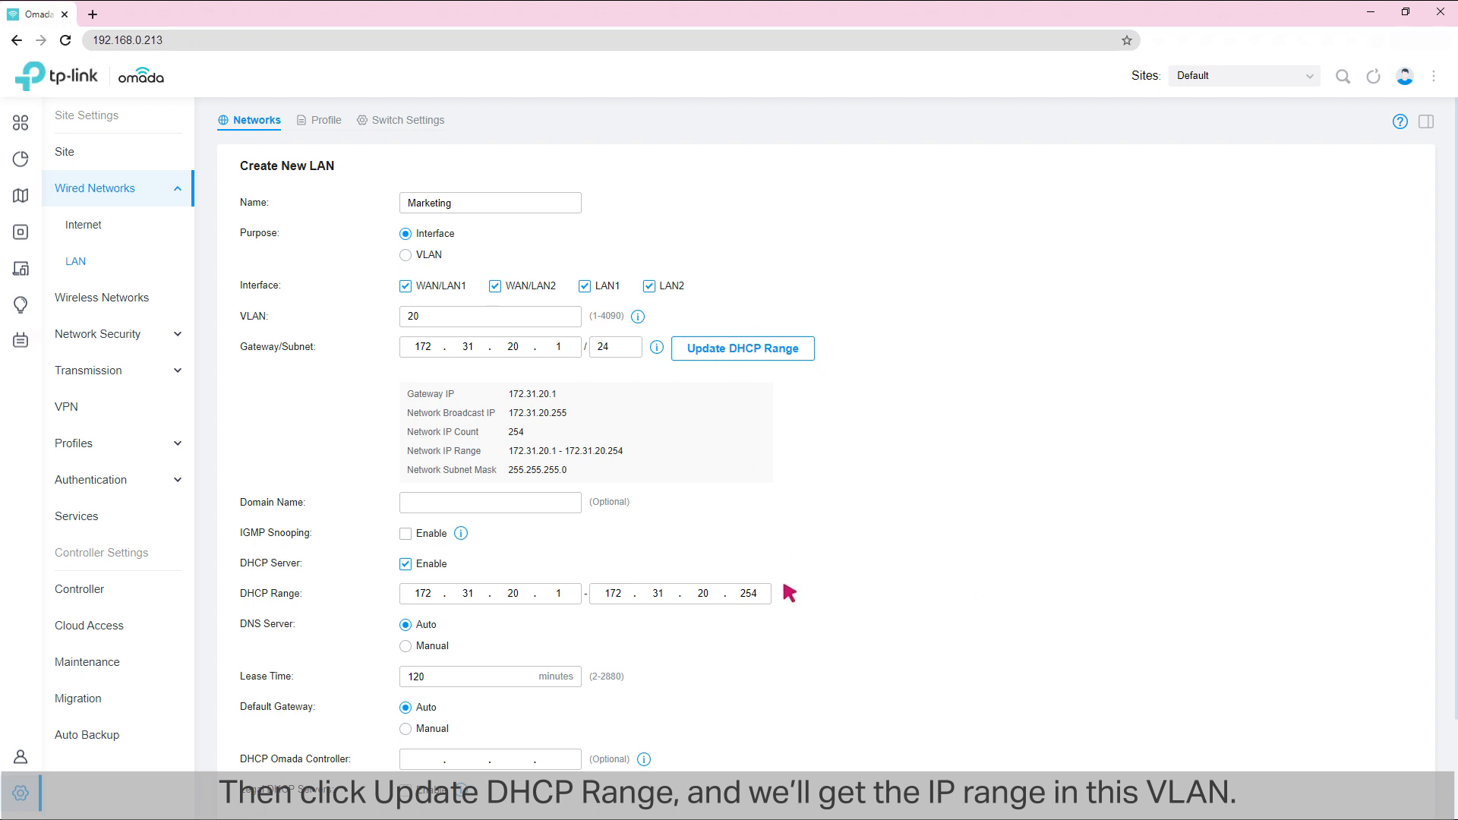
{"action": "scroll", "coordinate": [790, 593], "scroll_direction": "down", "scroll_amount": 2}
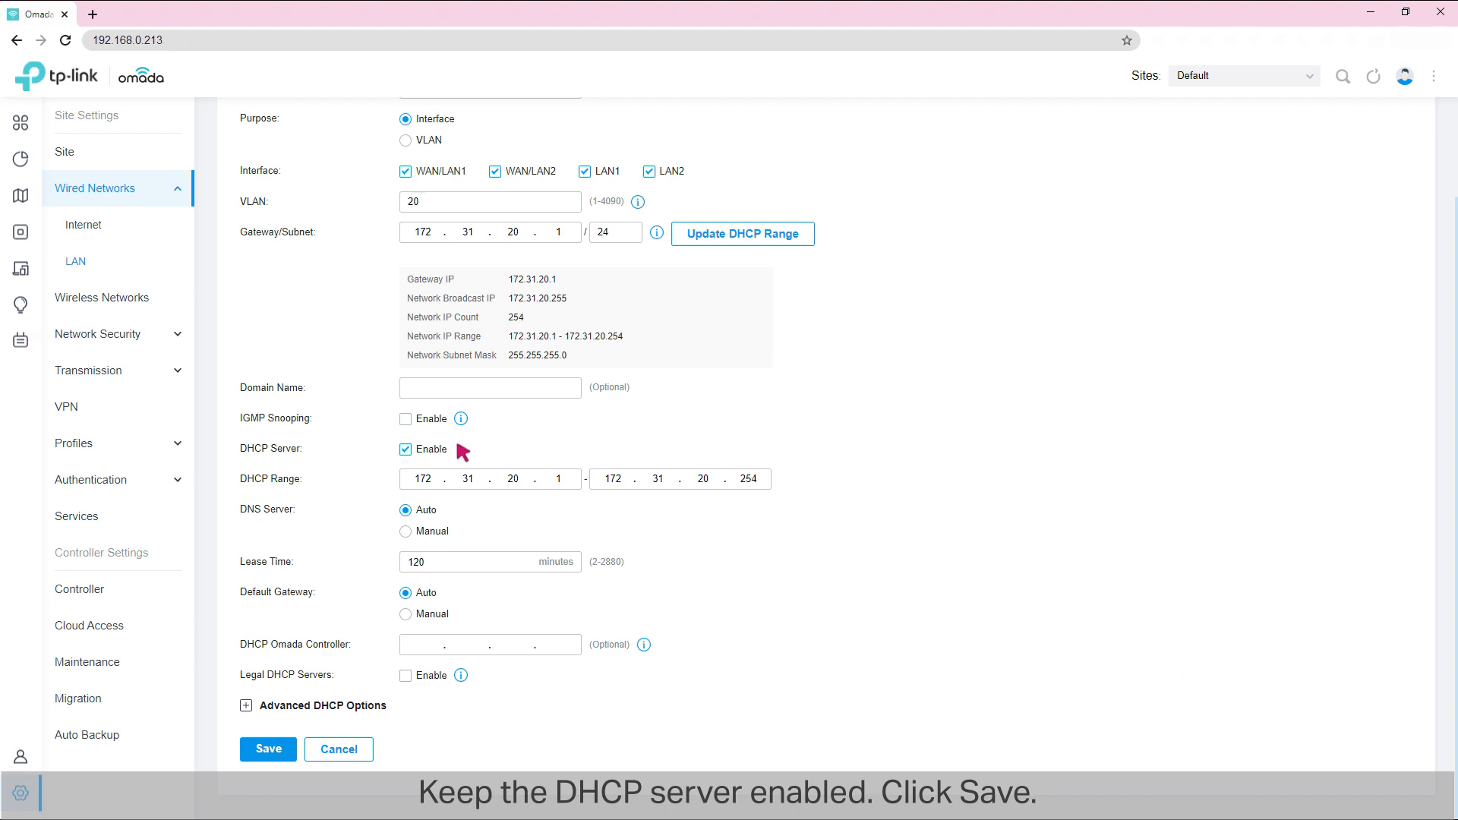
{"action": "left_click", "coordinate": [266, 751]}
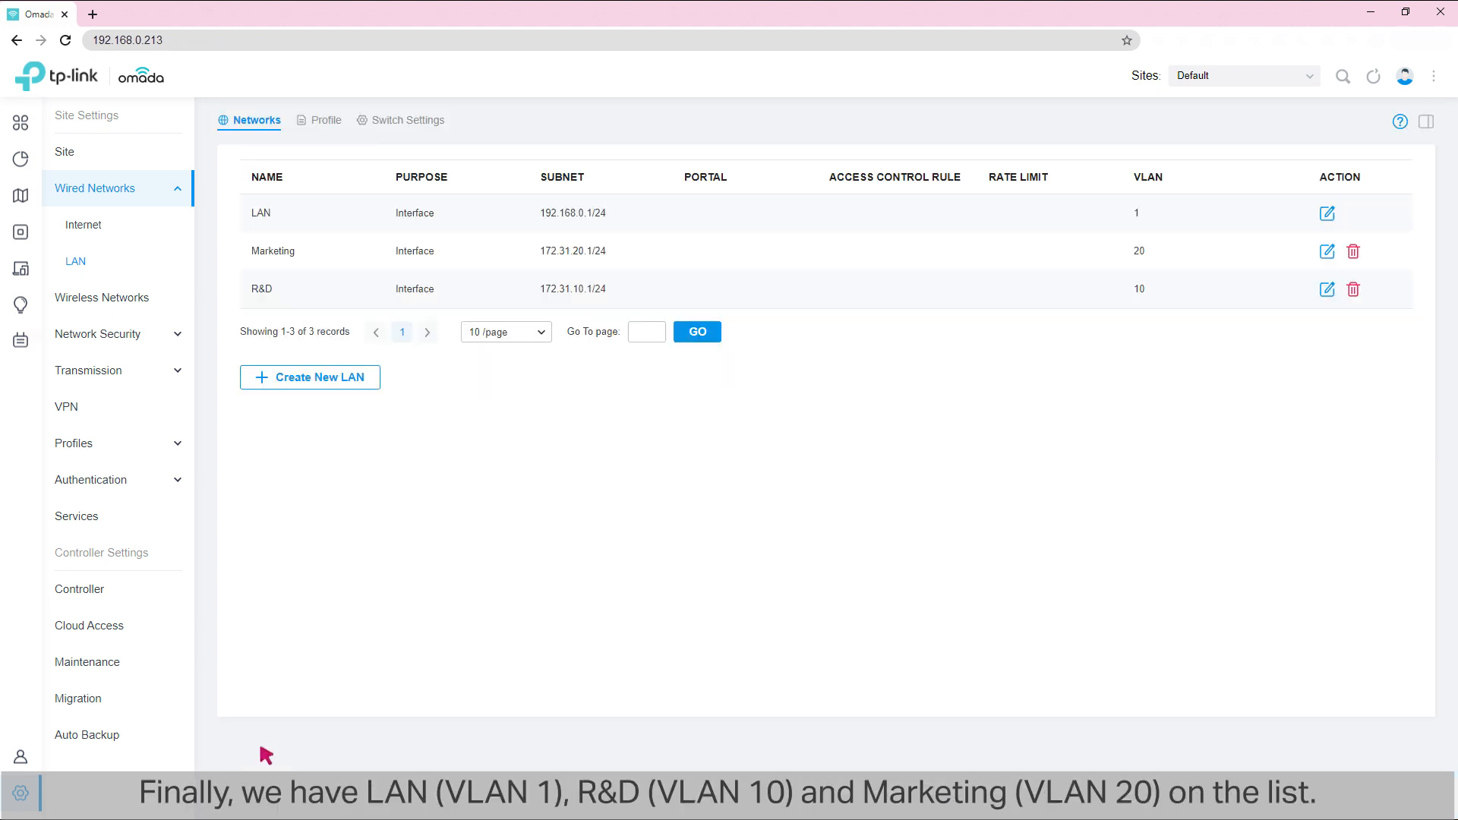